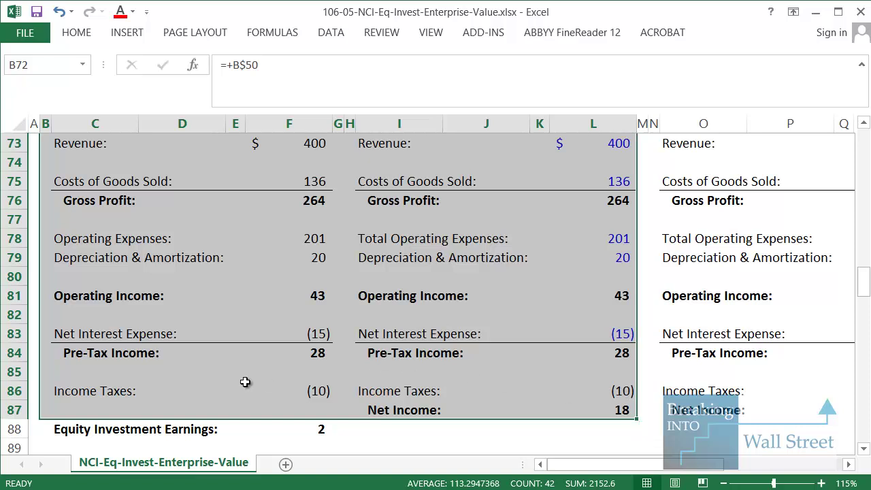
# - Highlight the Operating Income rows, then the Combined and Parent income statements
pyautogui.moveTo(612, 391); pyautogui.dragTo(85, 278)
pyautogui.scroll(1, 166, 324)
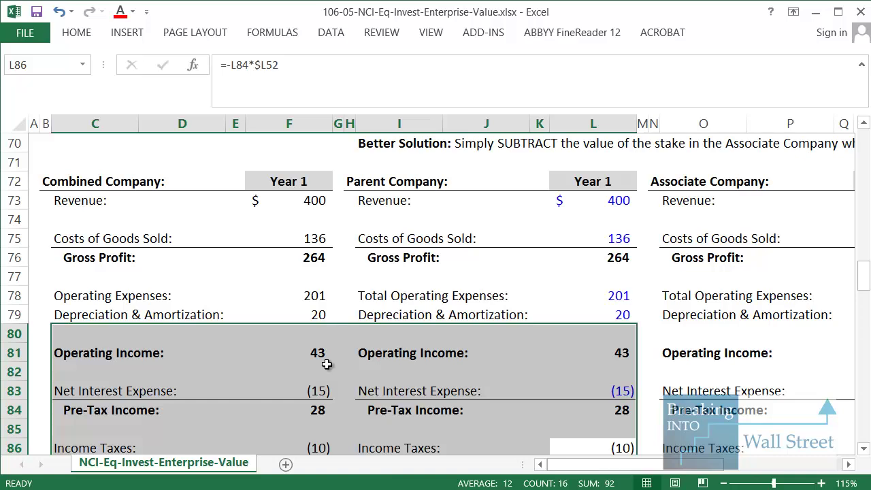
pyautogui.moveTo(46, 180); pyautogui.dragTo(608, 440)
# - Step through the Associate Company figures, then select the Combined Operating Income value in F81
pyautogui.click(841, 219)
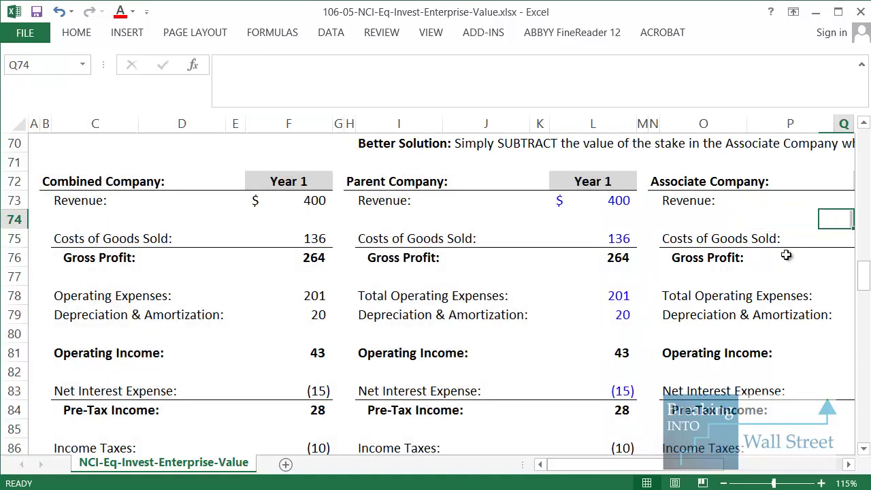
pyautogui.press('Right')
pyautogui.press('Right')
pyautogui.press('Left')
pyautogui.press('Up')
pyautogui.hotkey('shift', 'space')
pyautogui.press('Down')
pyautogui.press('Down')
pyautogui.press('Down')
pyautogui.press('Down')
pyautogui.press('Down')
pyautogui.press('Down')
pyautogui.press('Down')
pyautogui.press('Down')
pyautogui.hotkey('shift', 'Down')
pyautogui.hotkey('shift', 'Down')
pyautogui.hotkey('shift', 'Down')
pyautogui.hotkey('shift', 'Left')
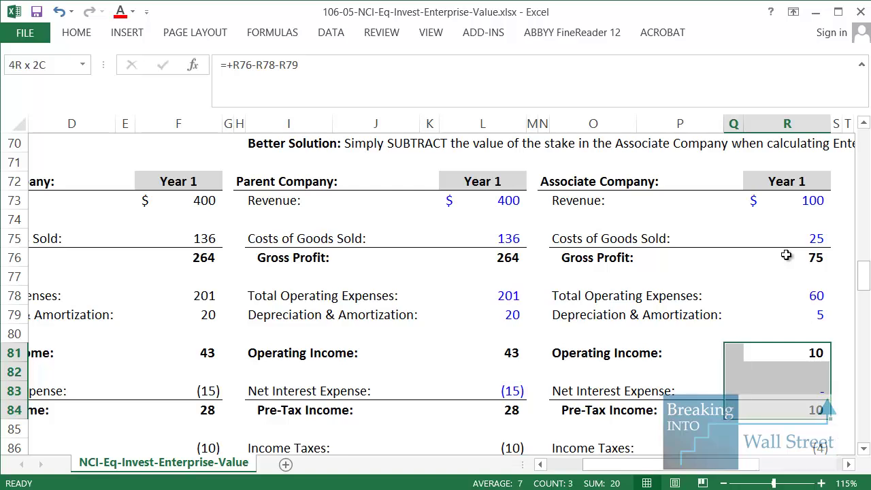
pyautogui.hotkey('shift', 'Left')
pyautogui.hotkey('shift', 'Left')
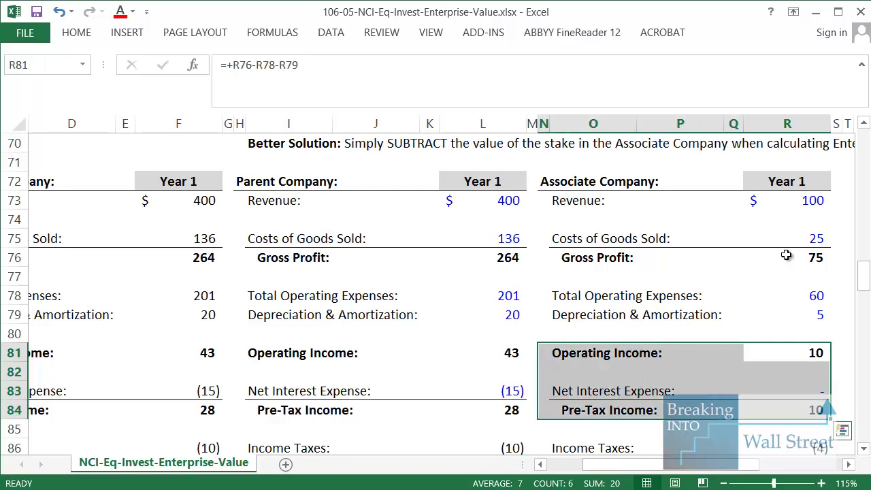
pyautogui.press('Home')
pyautogui.click(323, 351)
# - Show F81's =+F76-F78-F79, then outline Combined, Parent and Associate Operating Income
pyautogui.press('F2')
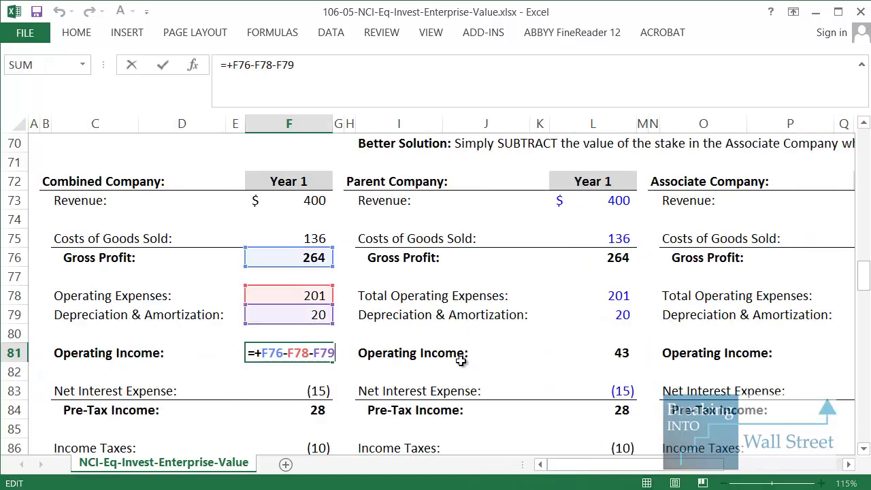
pyautogui.press('Escape')
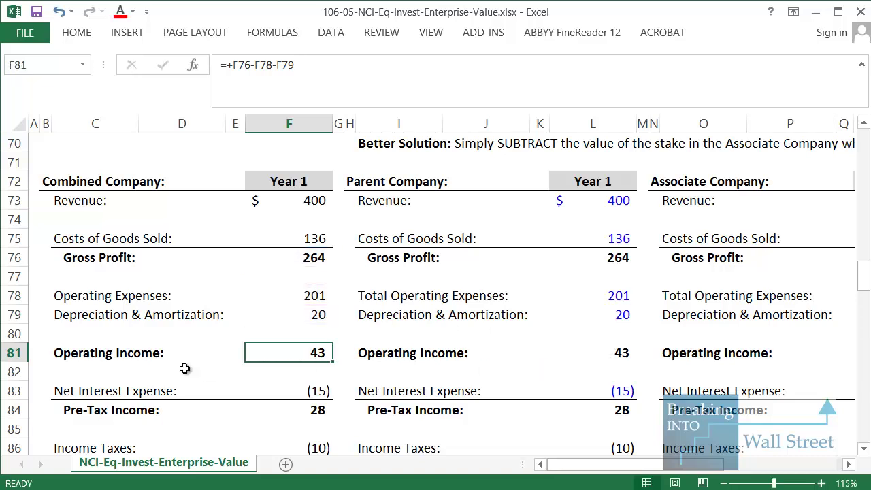
pyautogui.moveTo(32, 332); pyautogui.dragTo(270, 371)
pyautogui.moveTo(473, 396); pyautogui.dragTo(652, 371)
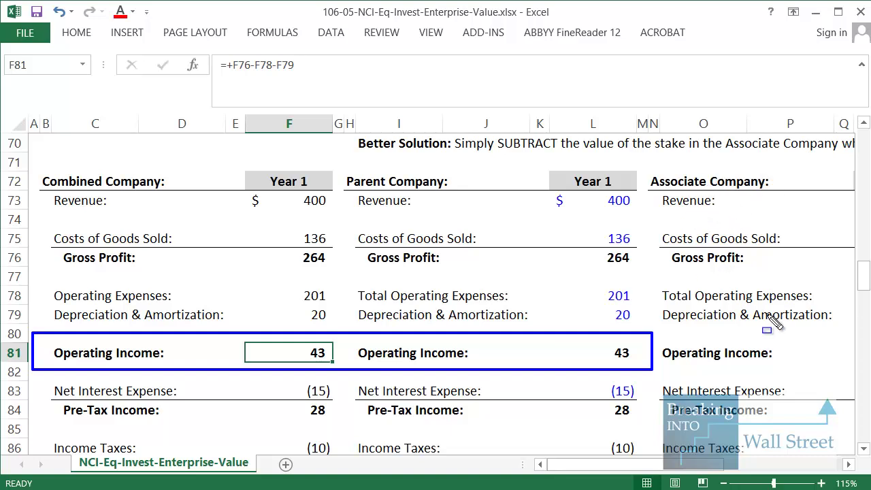
pyautogui.moveTo(650, 167); pyautogui.dragTo(870, 389)
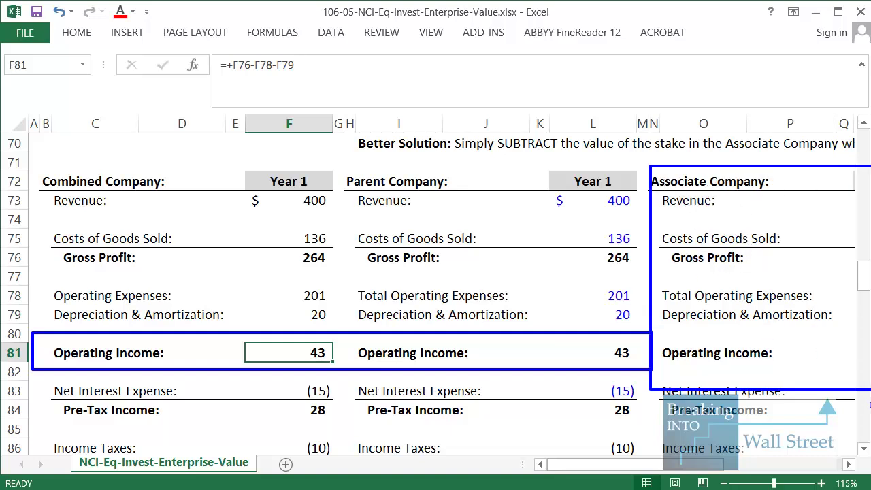
pyautogui.press('Escape')
# - Check the Combined Net Income formula in F90, which totals 20
pyautogui.scroll(-1, 278, 361)
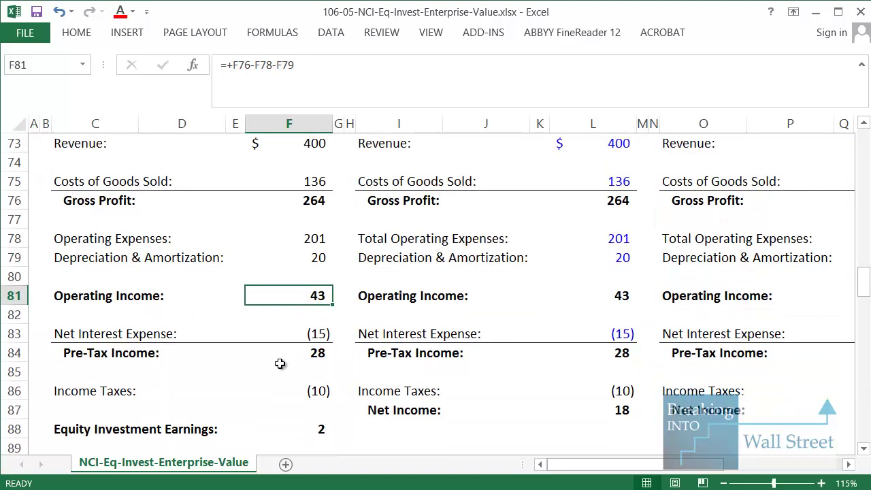
pyautogui.scroll(-1, 279, 364)
pyautogui.click(323, 371)
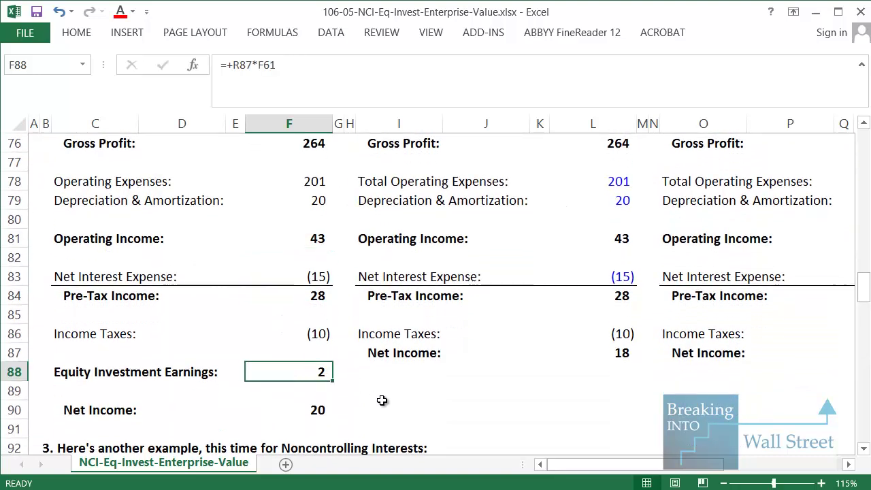
pyautogui.click(315, 411)
pyautogui.press('F2')
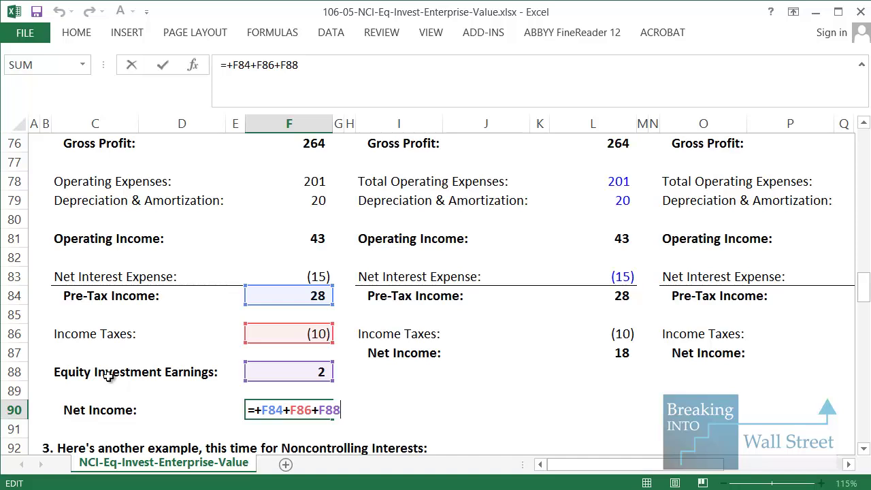
pyautogui.hotkey('ctrl', 'Return')
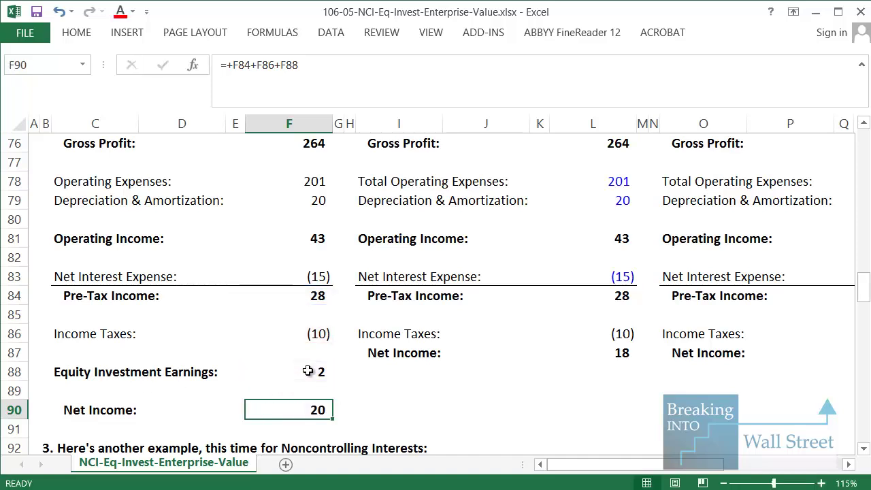
# - Trace Equity Investment Earnings' =+R87*F61 up to the 30% ownership input
pyautogui.click(280, 372)
pyautogui.press('F2')
pyautogui.moveTo(651, 464)
pyautogui.mouseDown()
pyautogui.moveTo(702, 468)
pyautogui.moveTo(650, 468)
pyautogui.mouseUp()
pyautogui.scroll(8, 337, 329)
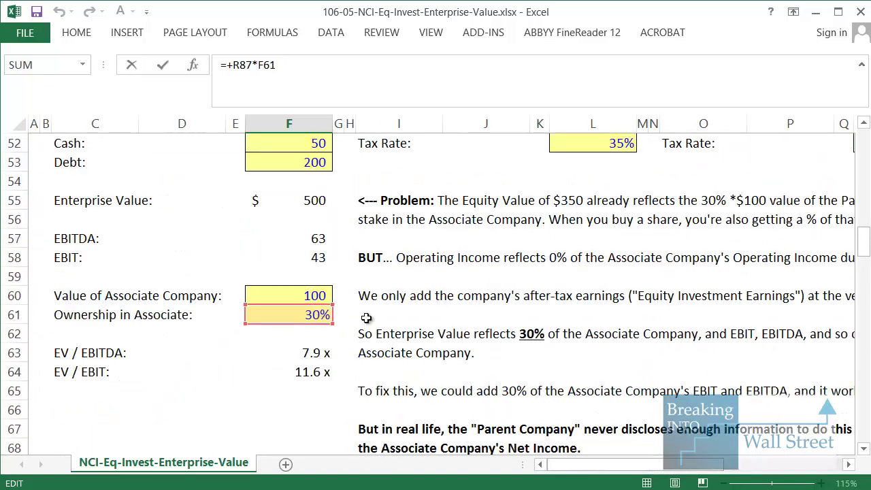
# - Recheck Combined Net Income's =+F84+F86+F88, then move up to the Tax Rate row
pyautogui.scroll(-7, 321, 312)
pyautogui.scroll(-3, 321, 311)
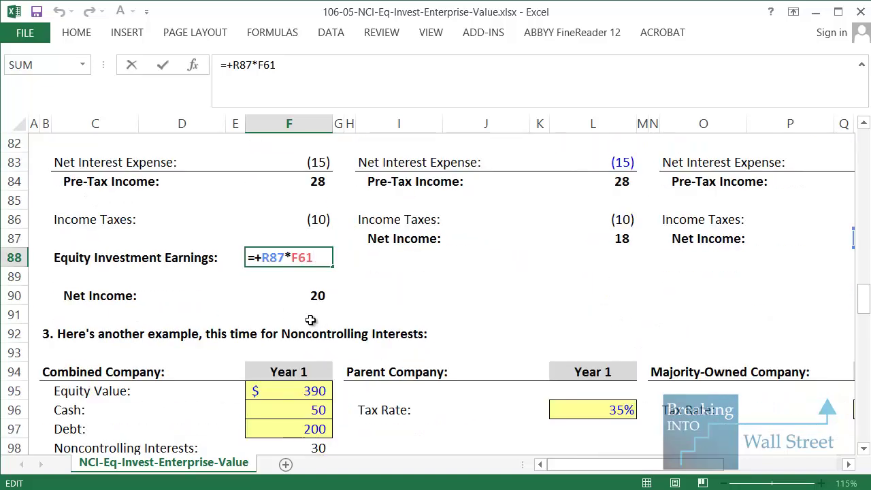
pyautogui.scroll(2, 313, 320)
pyautogui.click(319, 411)
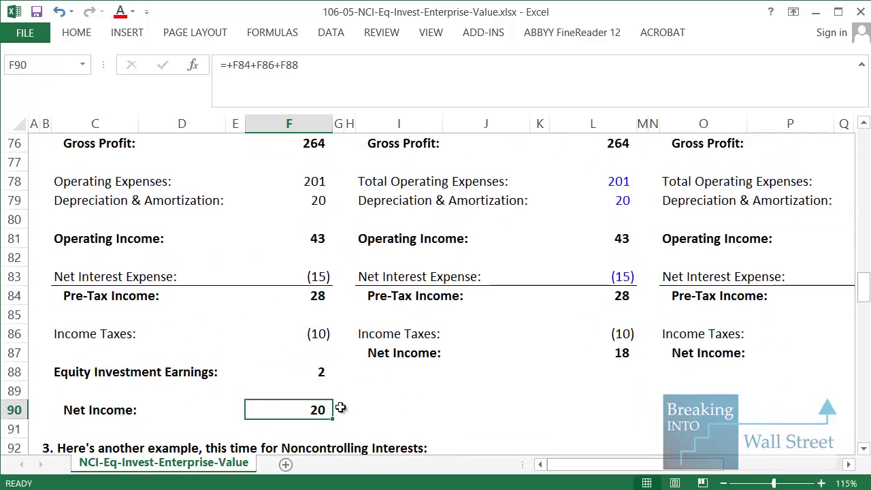
pyautogui.press('F2')
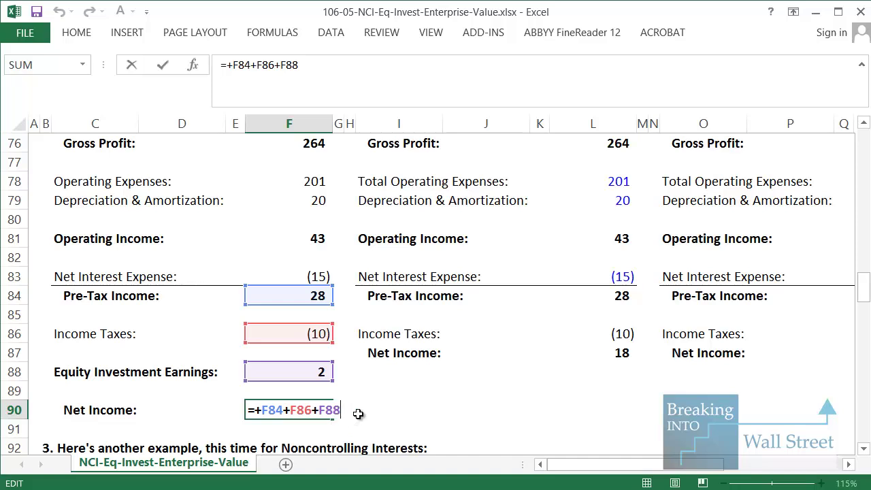
pyautogui.scroll(3, 358, 414)
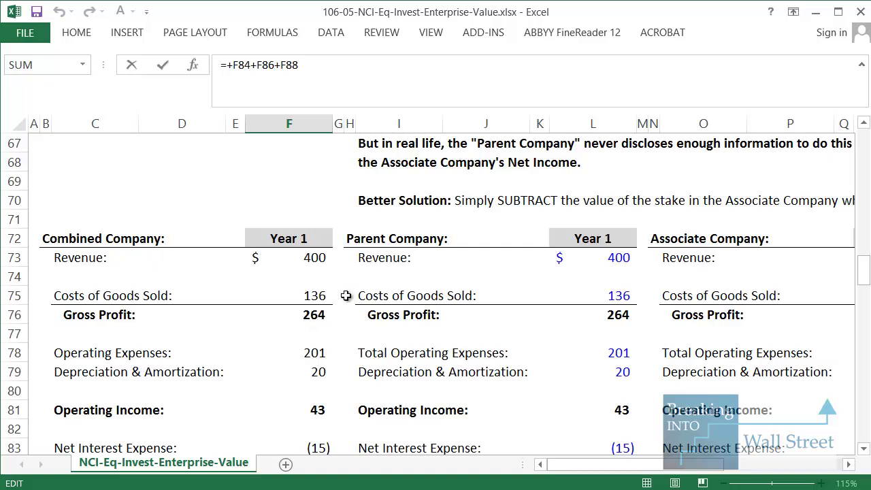
pyautogui.scroll(-1, 256, 260)
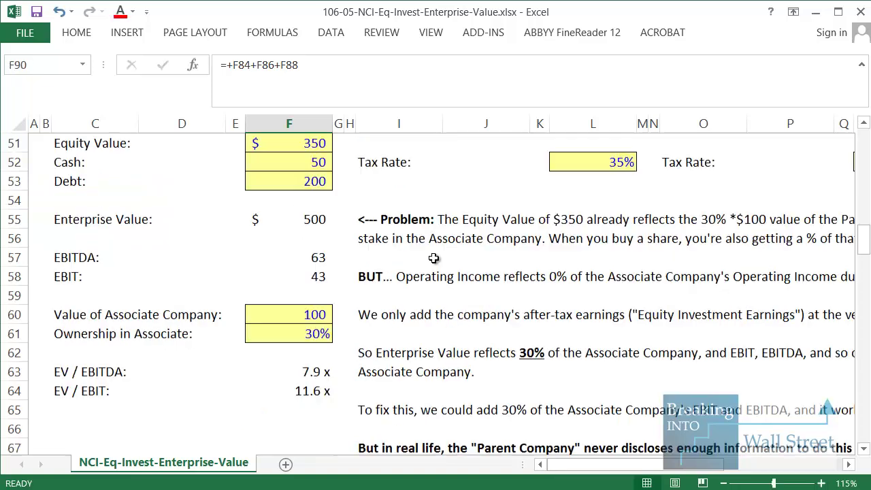
pyautogui.click(428, 238)
pyautogui.press('Up')
pyautogui.press('Up')
pyautogui.press('Up')
pyautogui.press('Up')
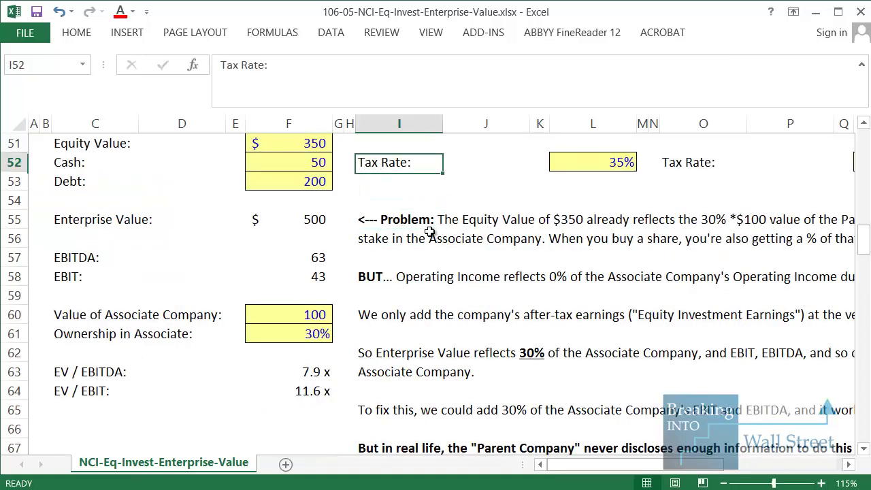
pyautogui.press('Up')
pyautogui.press('Left')
pyautogui.press('Left')
pyautogui.press('Left')
pyautogui.hotkey('shift', 'space')
pyautogui.scroll(1, 361, 221)
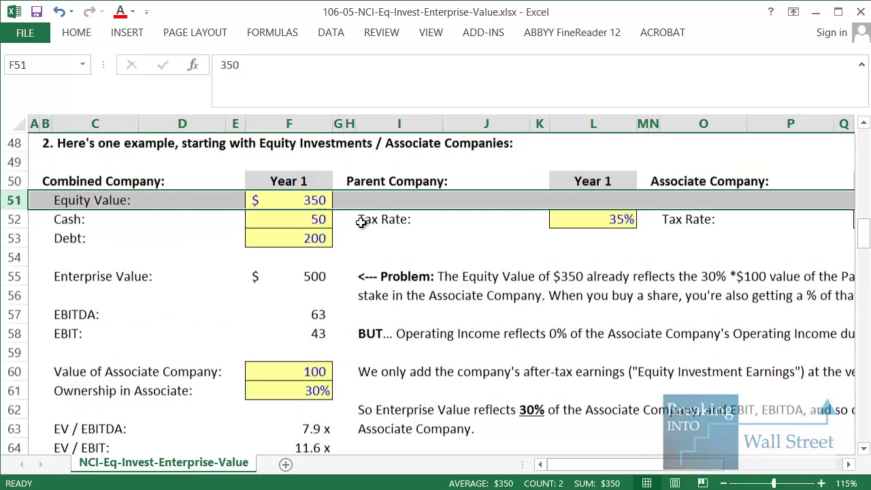
pyautogui.moveTo(304, 378); pyautogui.dragTo(75, 393)
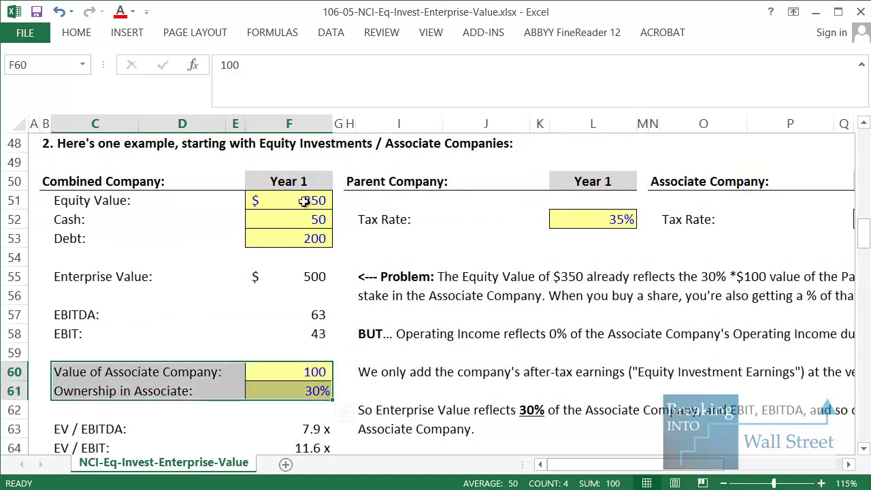
pyautogui.click(303, 200)
pyautogui.moveTo(282, 372); pyautogui.dragTo(81, 393)
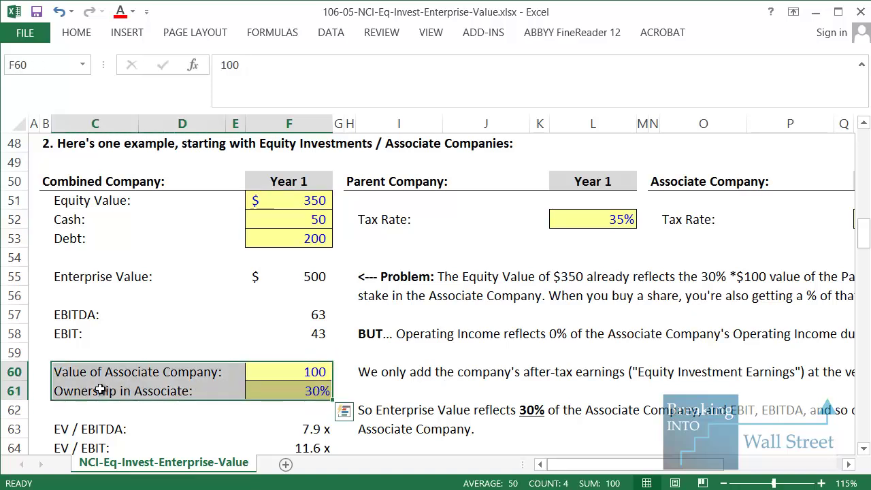
pyautogui.click(293, 198)
pyautogui.press('F2')
pyautogui.press('BackSpace')
pyautogui.press('BackSpace')
pyautogui.write('20')
pyautogui.hotkey('ctrl', 'Return')
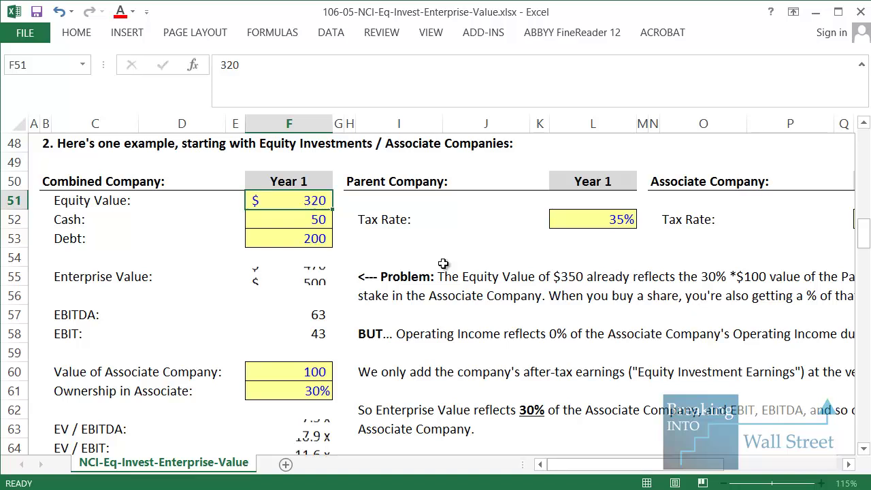
pyautogui.hotkey('ctrl', 'z')
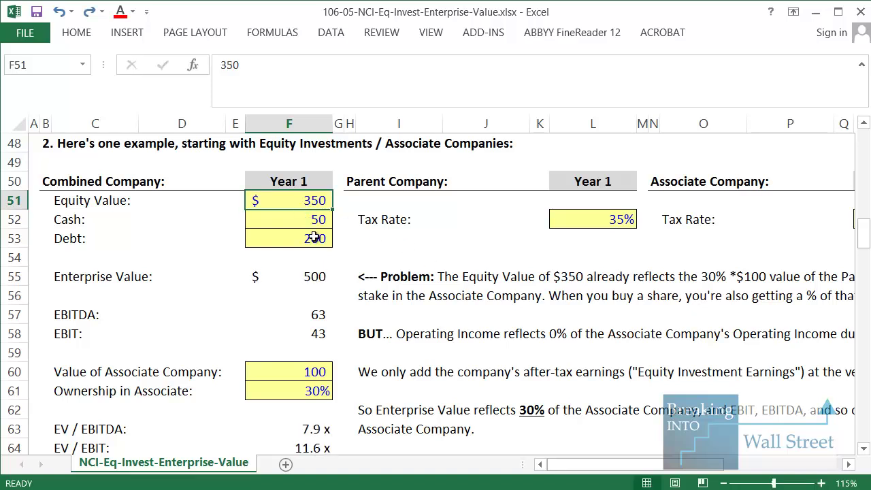
pyautogui.click(385, 277)
pyautogui.press('Down')
pyautogui.press('Down')
pyautogui.press('Down')
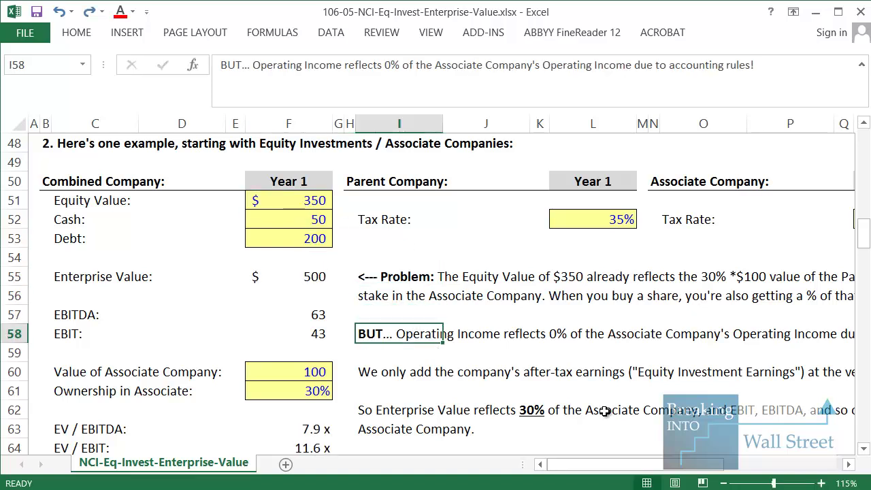
pyautogui.press('Left')
pyautogui.press('Left')
pyautogui.press('Left')
pyautogui.press('Up')
pyautogui.hotkey('shift', 'space')
pyautogui.hotkey('shift', 'Down')
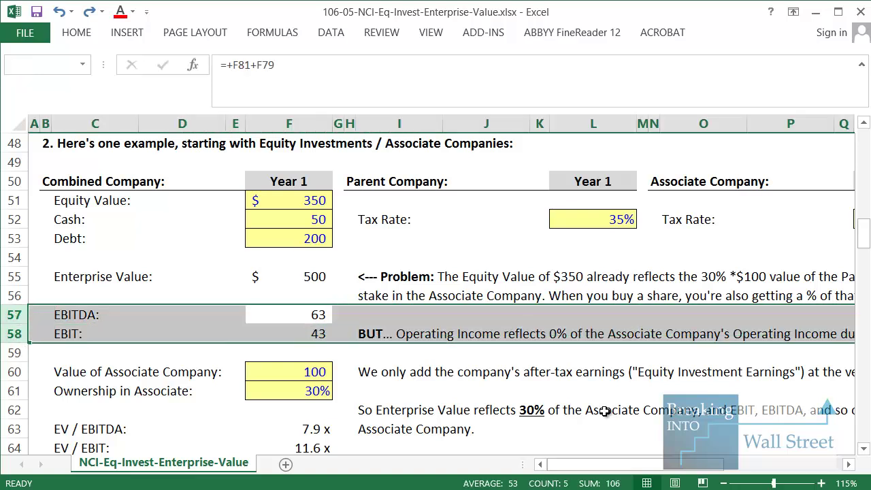
pyautogui.press('F2')
pyautogui.press('Escape')
pyautogui.scroll(-6, 303, 325)
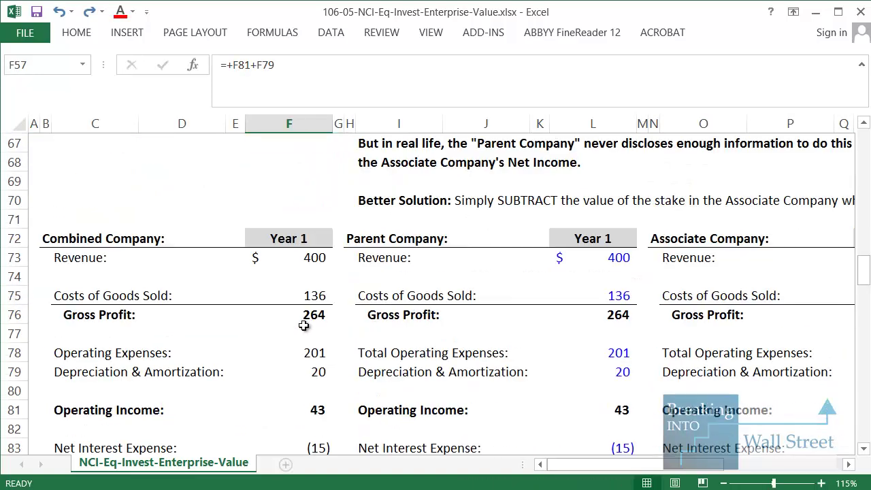
pyautogui.scroll(-1, 317, 341)
pyautogui.click(308, 351)
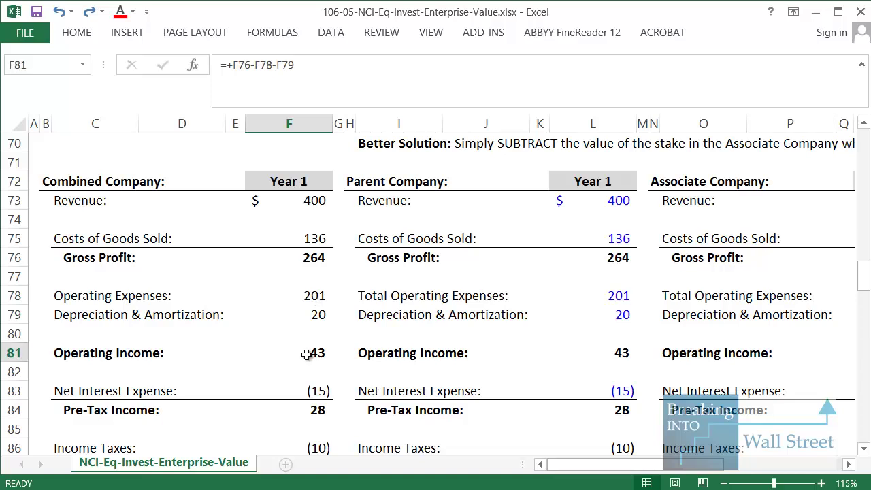
pyautogui.moveTo(371, 187); pyautogui.dragTo(622, 391)
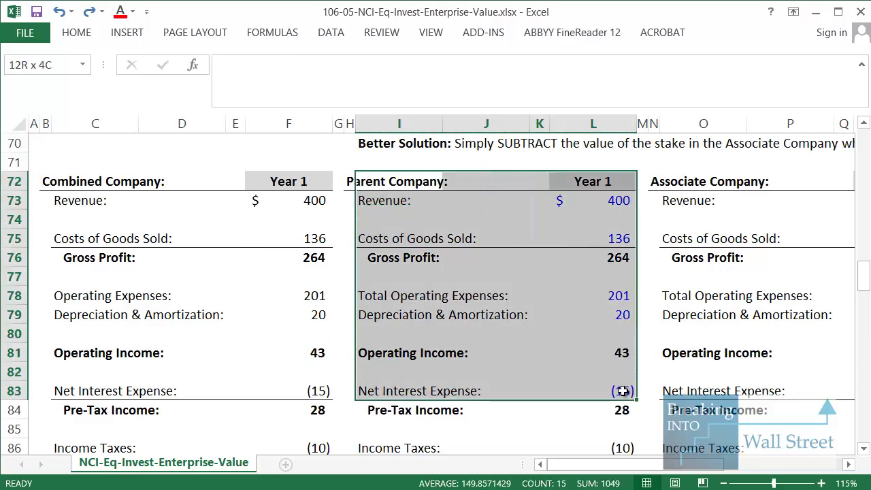
pyautogui.scroll(8, 555, 359)
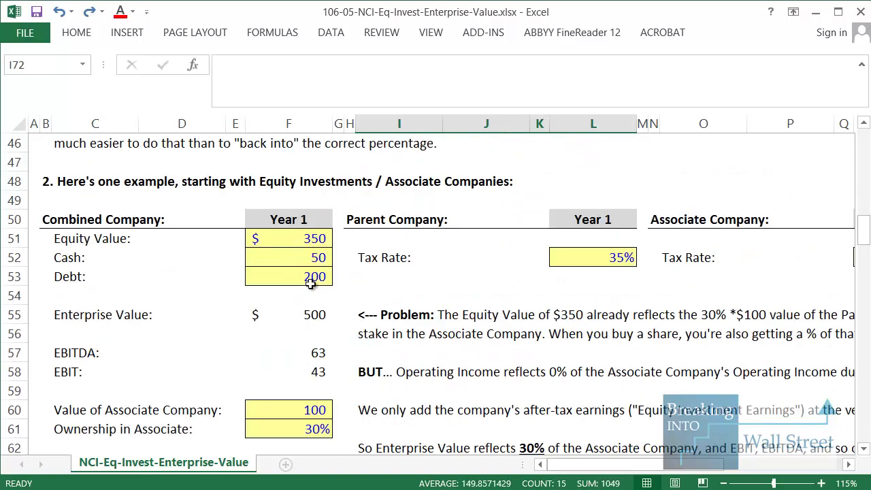
pyautogui.click(312, 315)
pyautogui.hotkey('shift', 'space')
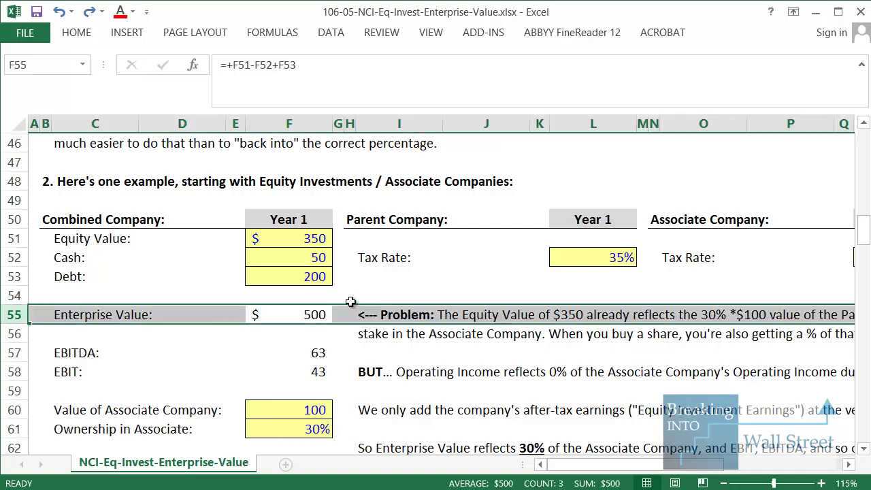
pyautogui.click(310, 246)
pyautogui.hotkey('shift', 'space')
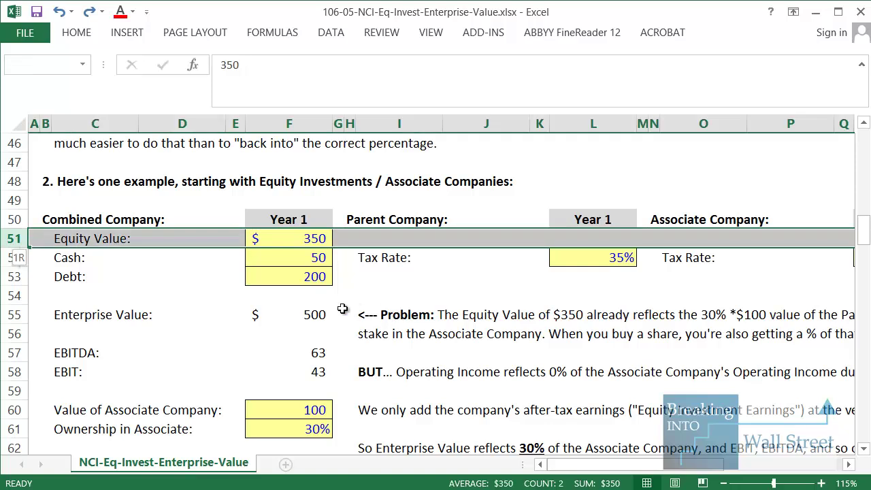
pyautogui.moveTo(315, 352); pyautogui.dragTo(52, 379)
pyautogui.scroll(-2, 344, 392)
pyautogui.click(381, 373)
pyautogui.press('Down')
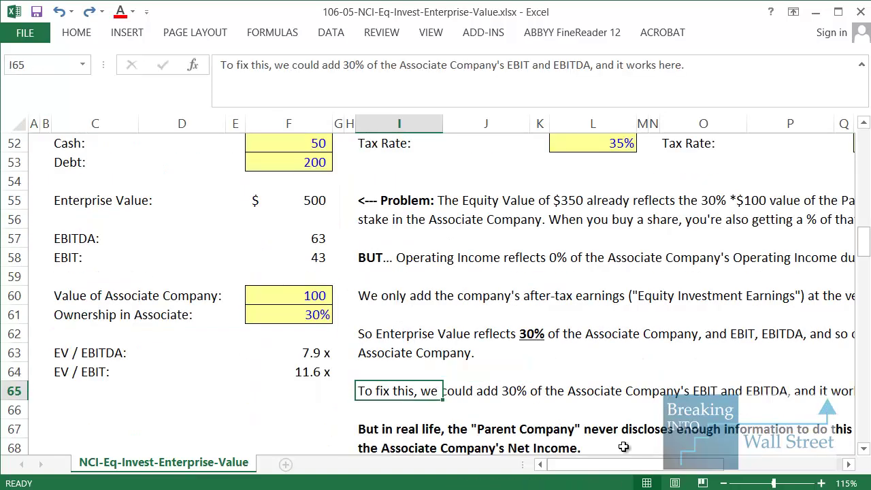
pyautogui.click(307, 242)
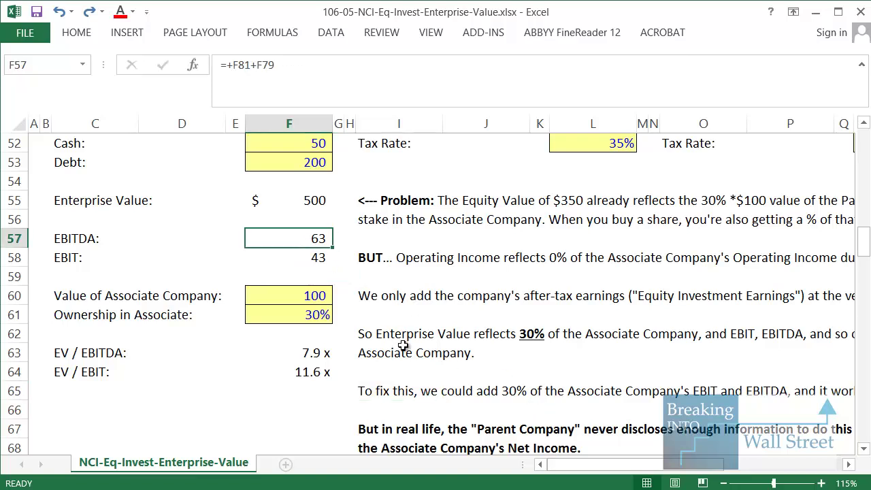
# - Change the EBITDA formula in F57 to =+F81+F79+(R81+R79)*F61
pyautogui.press('F2')
pyautogui.scroll(-7, 402, 345)
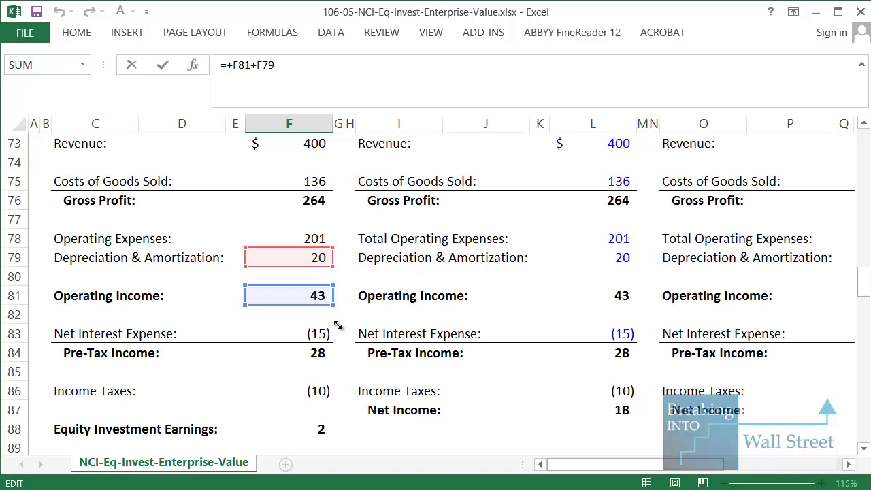
pyautogui.scroll(4, 385, 327)
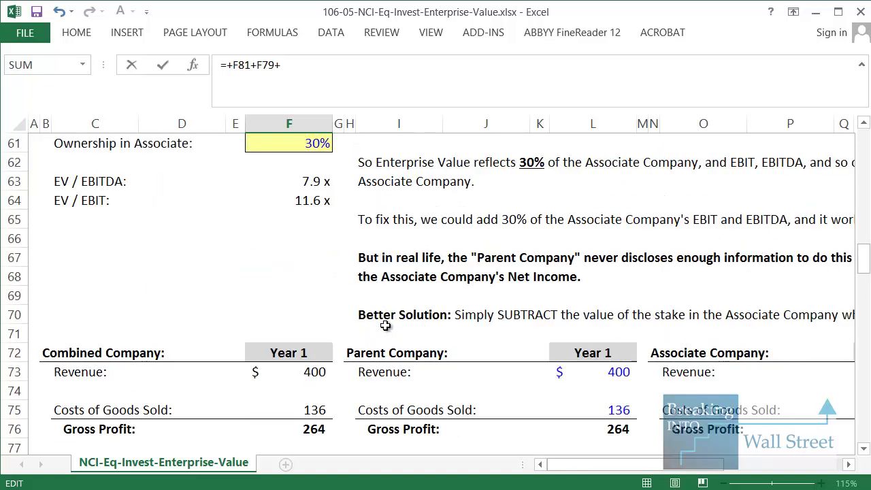
pyautogui.scroll(1, 385, 327)
pyautogui.scroll(-5, 413, 331)
pyautogui.moveTo(602, 464); pyautogui.dragTo(665, 463)
pyautogui.scroll(1, 679, 355)
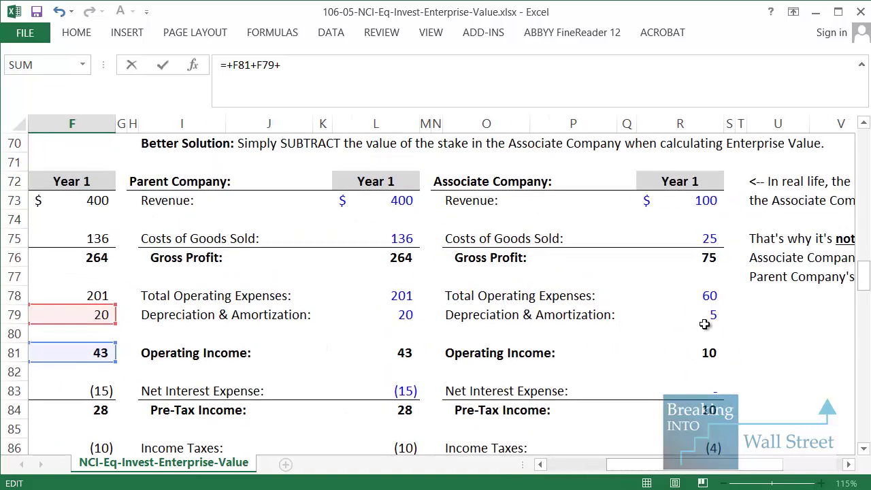
pyautogui.click(711, 350)
pyautogui.write('+')
pyautogui.click(704, 316)
pyautogui.write(')*')
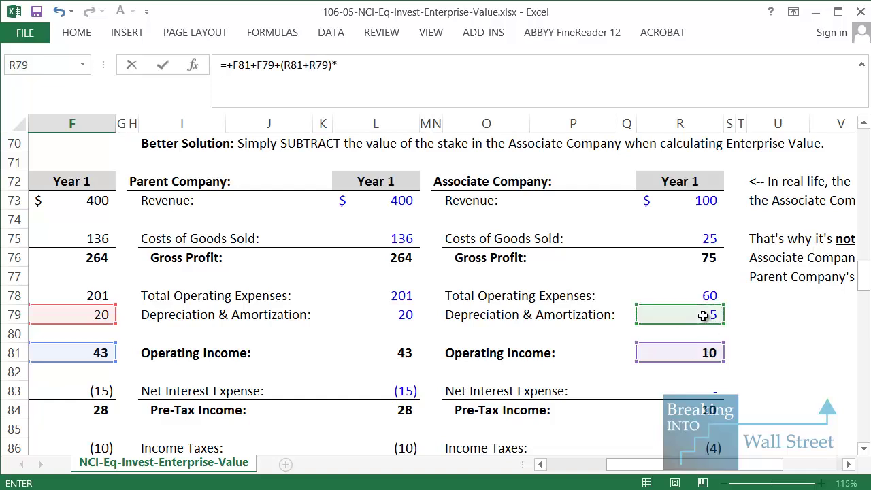
pyautogui.click(588, 466)
pyautogui.scroll(5, 287, 316)
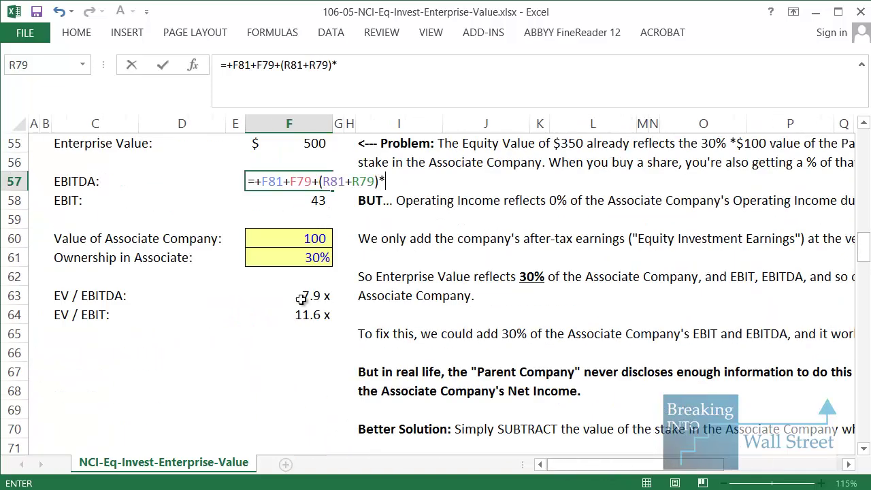
pyautogui.click(314, 257)
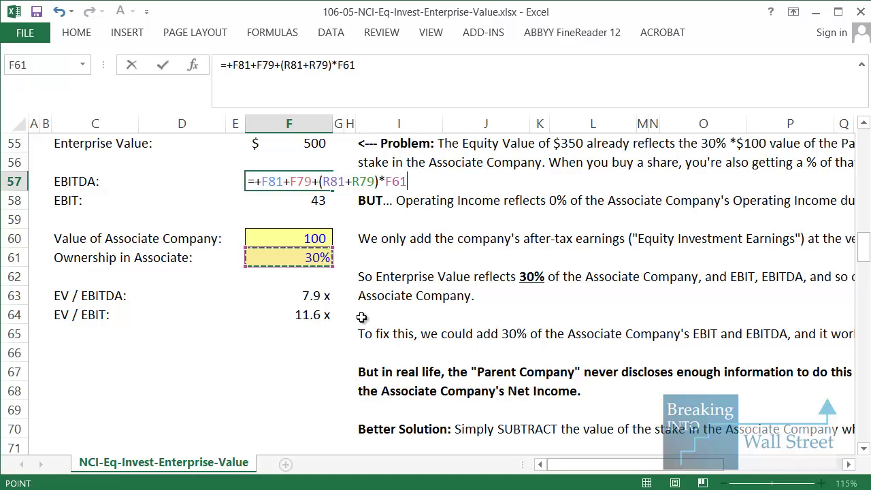
pyautogui.press('Return')
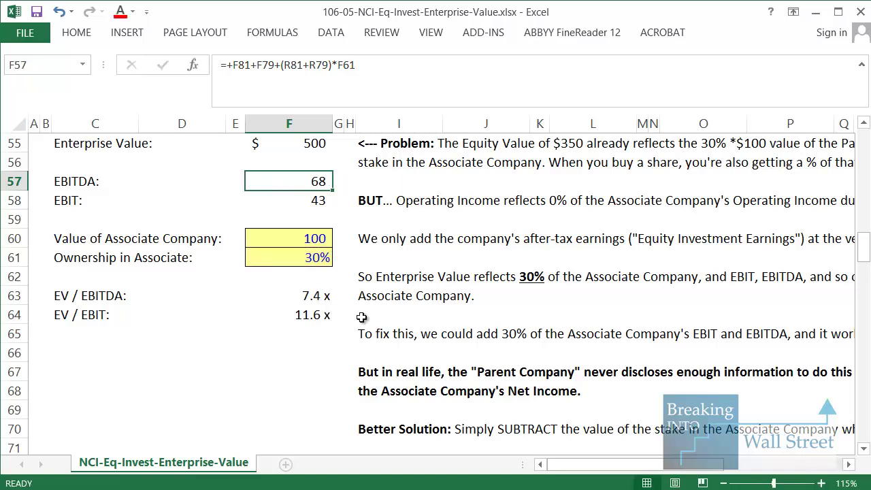
# - Select the whole EBITDA row, now showing 68 with EV/EBITDA 7.4x
pyautogui.press('Down')
pyautogui.press('Down')
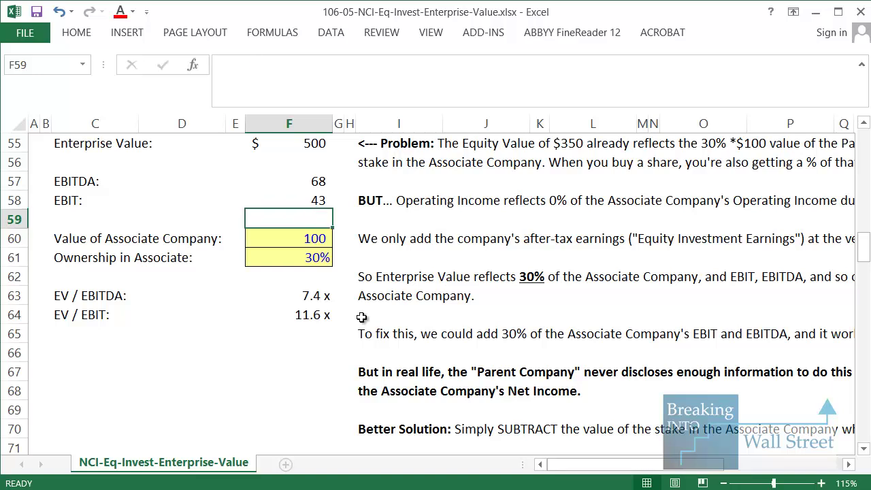
pyautogui.press('Up')
pyautogui.press('Up')
pyautogui.hotkey('shift', 'space')
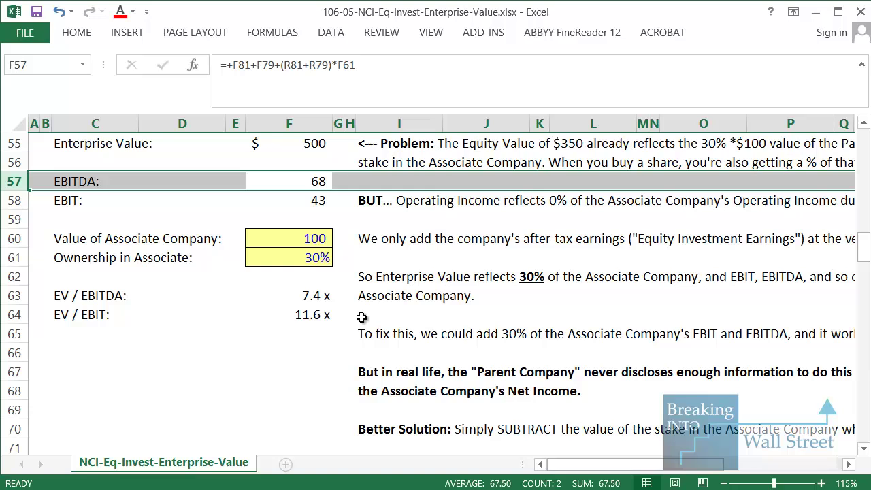
# - Select the income statement rows and the Associate Company block for review
pyautogui.scroll(-2, 364, 319)
pyautogui.moveTo(634, 464); pyautogui.dragTo(683, 464)
pyautogui.moveTo(139, 238); pyautogui.dragTo(779, 300)
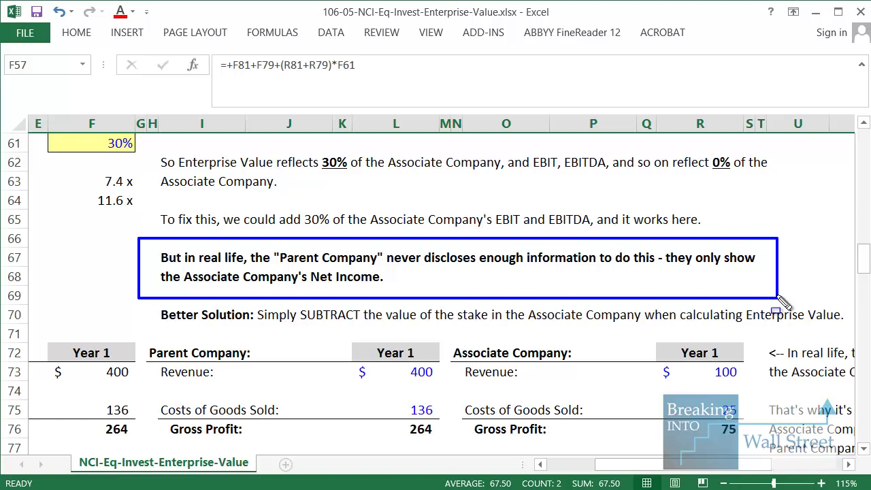
pyautogui.press('Escape')
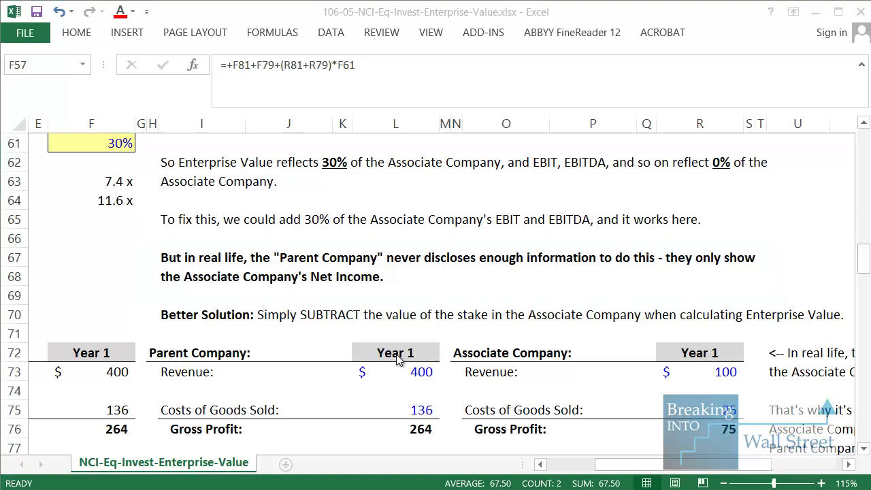
pyautogui.scroll(-1, 592, 358)
pyautogui.scroll(-2, 592, 358)
pyautogui.moveTo(680, 468); pyautogui.dragTo(632, 468)
pyautogui.scroll(-1, 603, 414)
pyautogui.moveTo(575, 174); pyautogui.dragTo(782, 371)
pyautogui.click(325, 191)
# - Highlight the Combined statement lines, Parent Pre-Tax Income and Associate figures, with EBITDA reading 67.50
pyautogui.moveTo(43, 189); pyautogui.dragTo(205, 367)
pyautogui.click(323, 384)
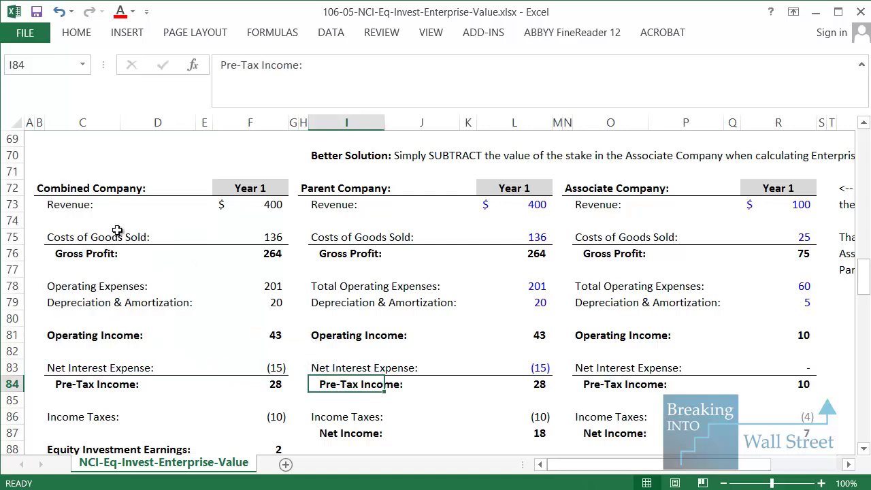
pyautogui.moveTo(33, 171)
pyautogui.mouseDown()
pyautogui.moveTo(79, 282)
pyautogui.moveTo(298, 481)
pyautogui.mouseUp()
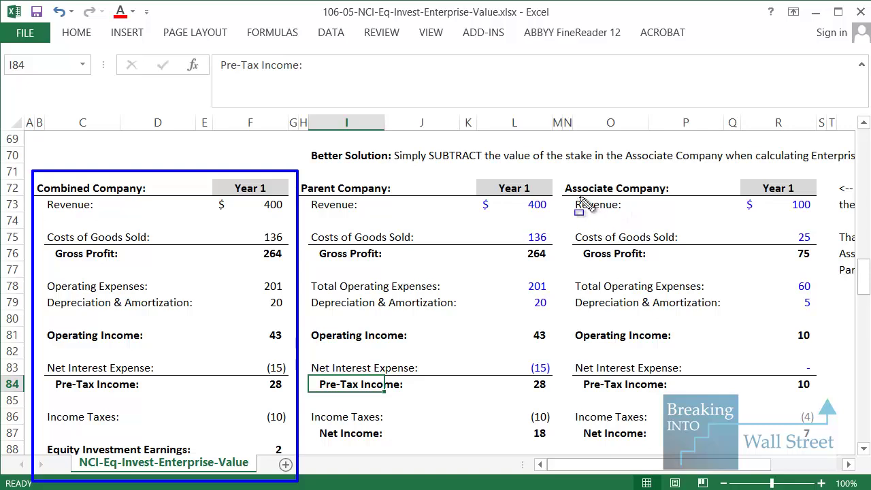
pyautogui.moveTo(564, 423)
pyautogui.mouseDown()
pyautogui.moveTo(839, 436)
pyautogui.moveTo(832, 445)
pyautogui.mouseUp()
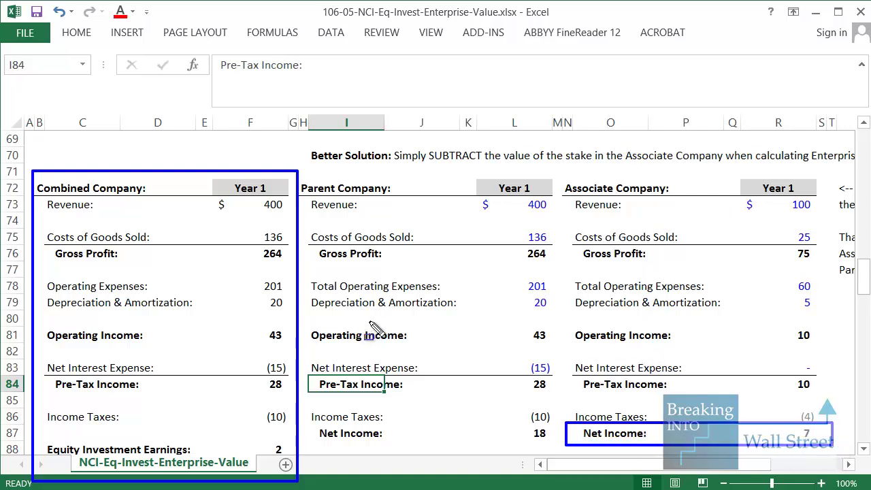
pyautogui.moveTo(564, 291); pyautogui.dragTo(835, 343)
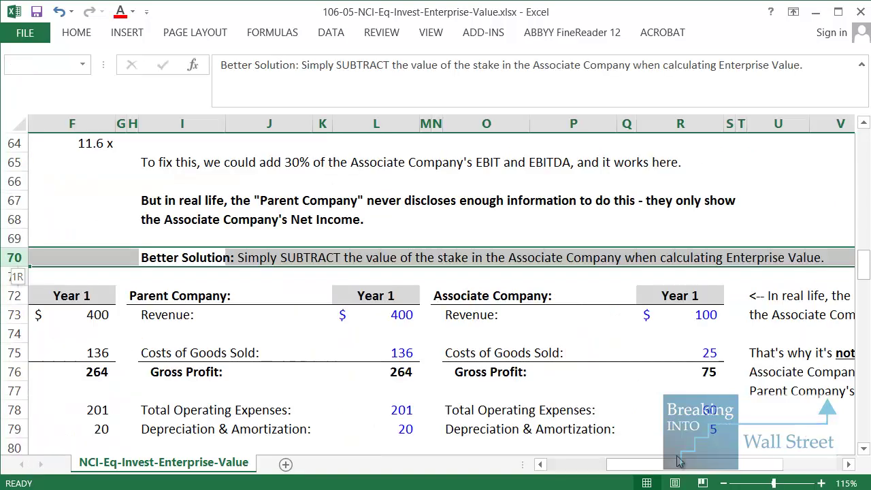
pyautogui.moveTo(675, 466); pyautogui.dragTo(615, 466)
pyautogui.scroll(4, 476, 417)
pyautogui.scroll(1, 469, 406)
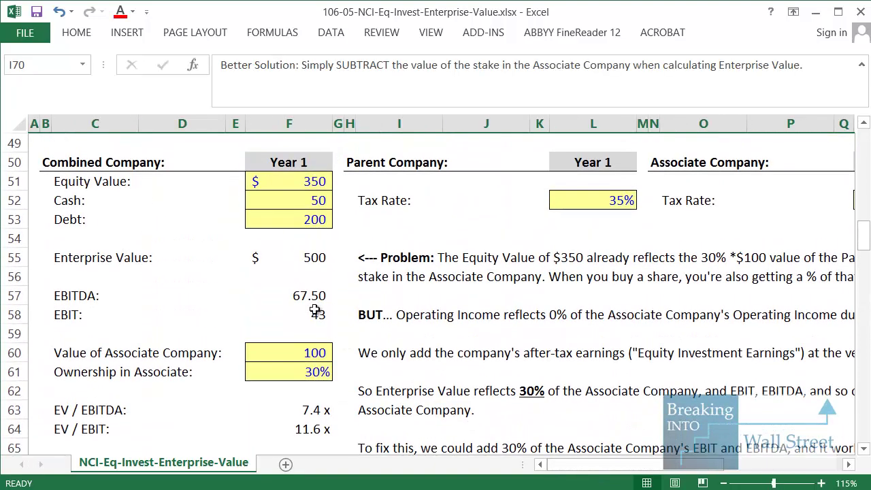
pyautogui.click(272, 218)
pyautogui.press('Down')
pyautogui.press('Down')
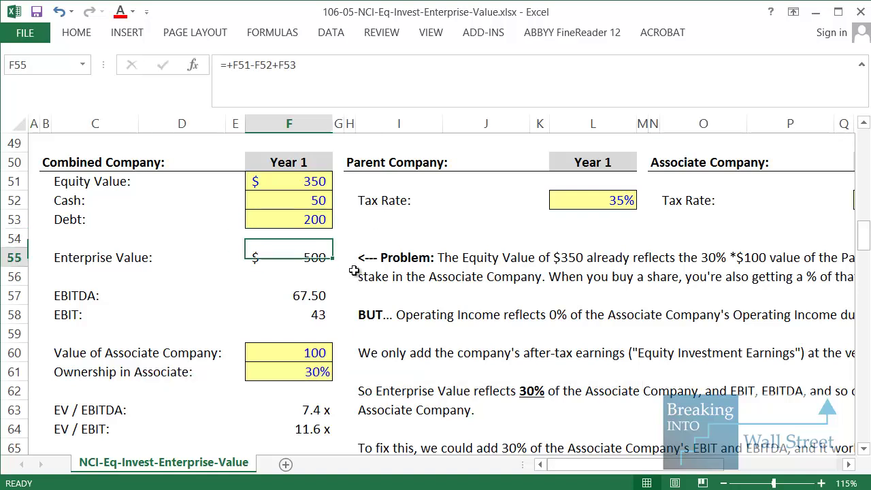
pyautogui.hotkey('shift', 'space')
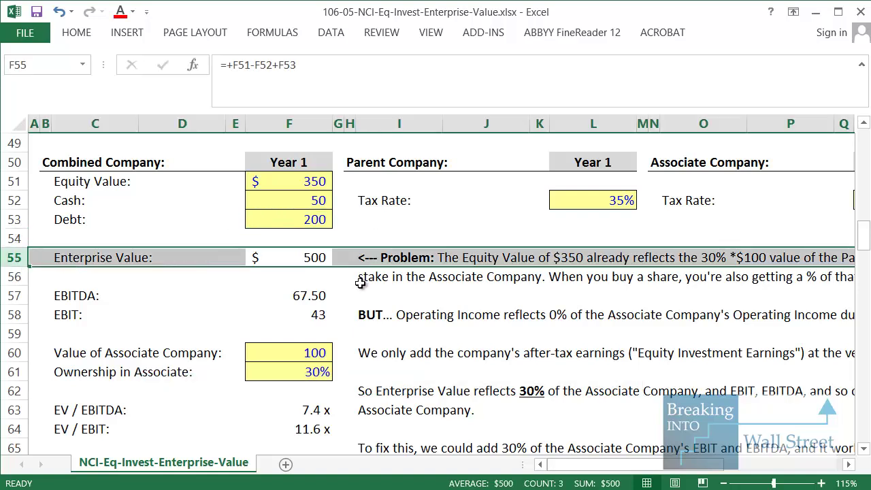
pyautogui.moveTo(66, 378); pyautogui.dragTo(64, 344)
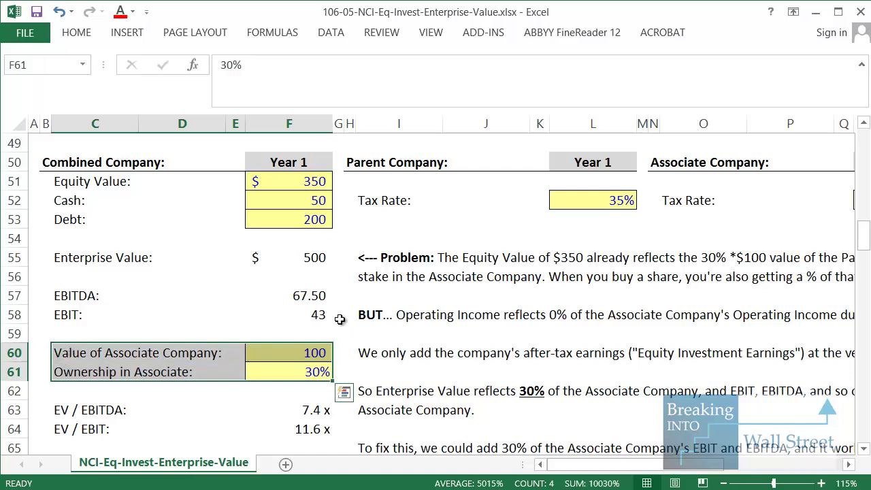
pyautogui.moveTo(303, 295); pyautogui.dragTo(281, 307)
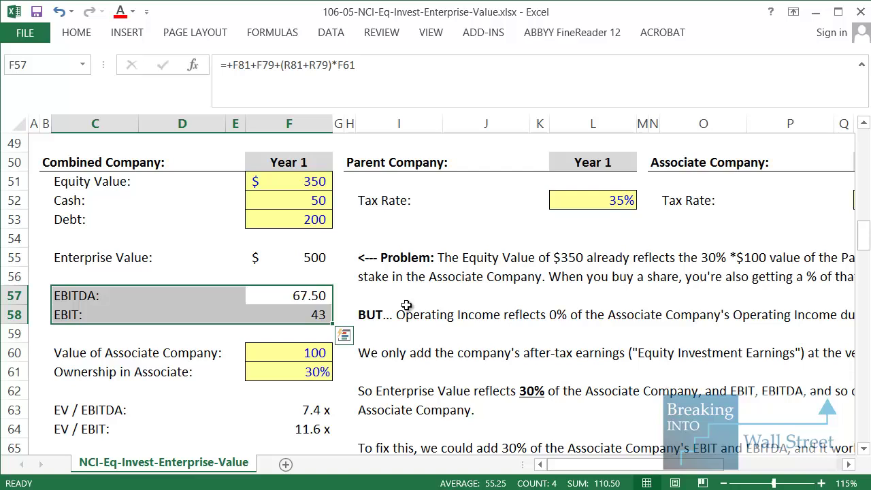
# - Remove the Associate share from the EBITDA formula, restoring EBITDA to 63
pyautogui.press('Up')
pyautogui.press('Up')
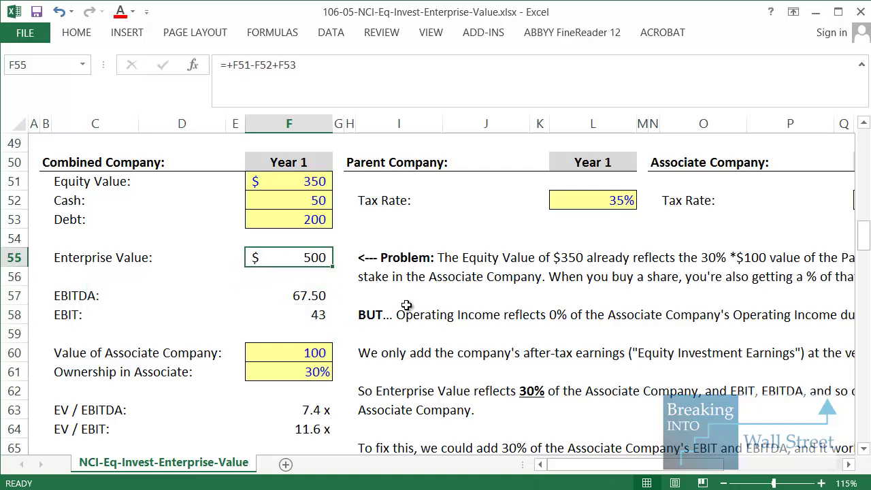
pyautogui.hotkey('shift', 'space')
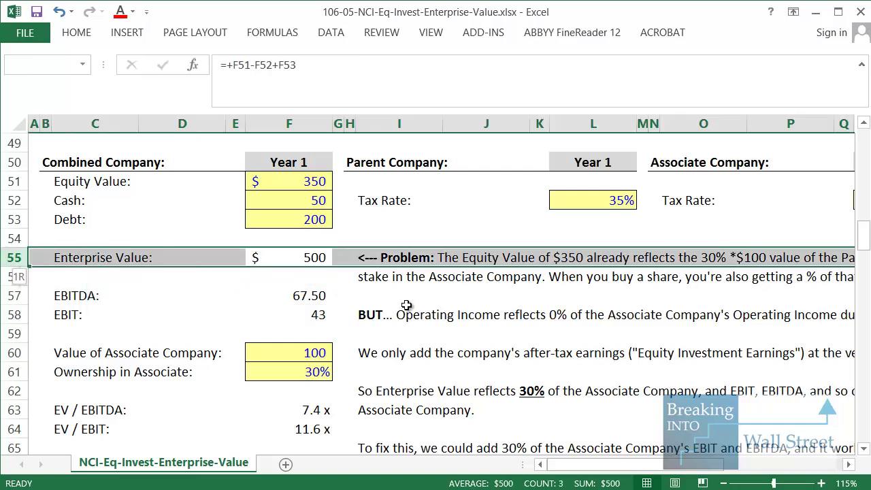
pyautogui.press('Down')
pyautogui.press('Down')
pyautogui.press('Down')
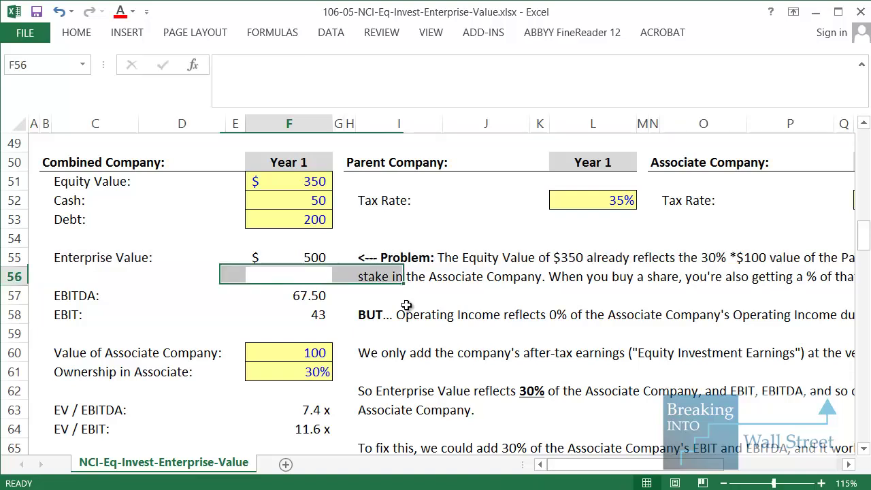
pyautogui.press('Up')
pyautogui.press('F2')
pyautogui.hotkey('shift', 'Left')
pyautogui.hotkey('shift', 'Left')
pyautogui.hotkey('shift', 'Left')
pyautogui.hotkey('shift', 'Left')
pyautogui.hotkey('shift', 'Left')
pyautogui.hotkey('shift', 'Left')
pyautogui.hotkey('shift', 'Left')
pyautogui.hotkey('shift', 'Left')
pyautogui.hotkey('shift', 'Left')
pyautogui.hotkey('shift', 'Left')
pyautogui.hotkey('shift', 'Left')
pyautogui.hotkey('shift', 'Left')
pyautogui.hotkey('shift', 'Left')
pyautogui.hotkey('shift', 'Left')
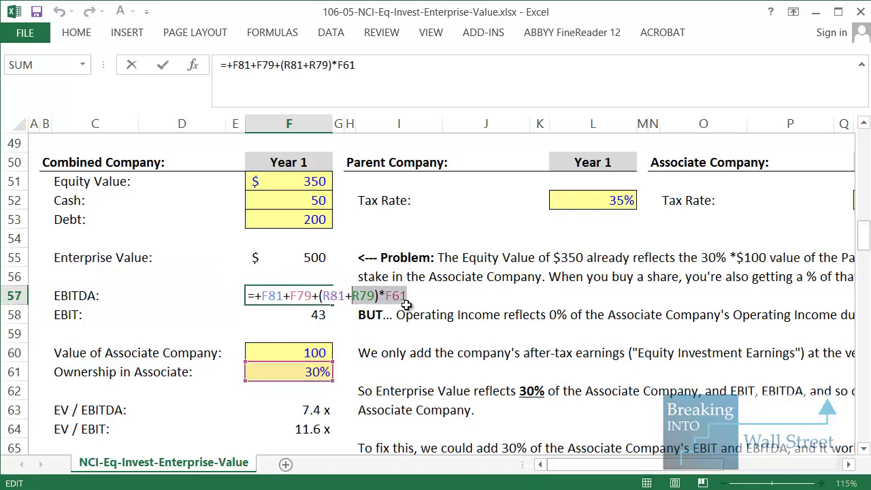
pyautogui.press('BackSpace')
pyautogui.press('Return')
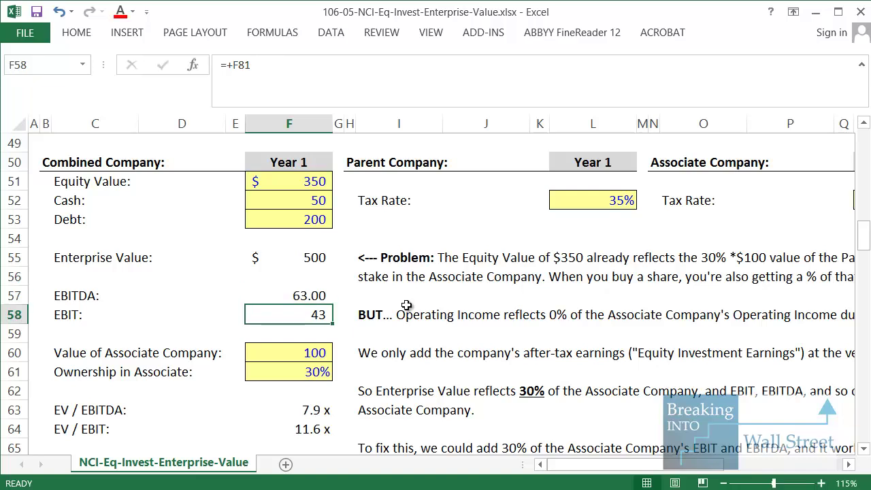
# - Paste EBIT's number format onto the EBITDA cell
pyautogui.hotkey('ctrl', 'c')
pyautogui.press('Up')
pyautogui.hotkey('ctrl', 'alt', 'v')
pyautogui.press('t')
pyautogui.press('Return')
pyautogui.press('Escape')
# - Insert a blank row above Enterprise Value
pyautogui.hotkey('ctrl', 'Left')
pyautogui.press('Up')
pyautogui.press('Up')
pyautogui.press('Up')
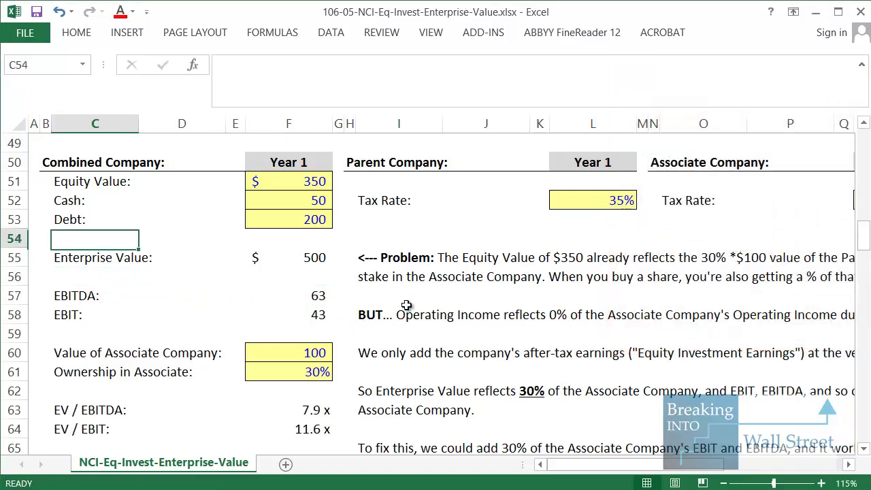
pyautogui.press('Down')
pyautogui.hotkey('shift', 'space')
pyautogui.press('alt')
pyautogui.press('i')
pyautogui.press('r')
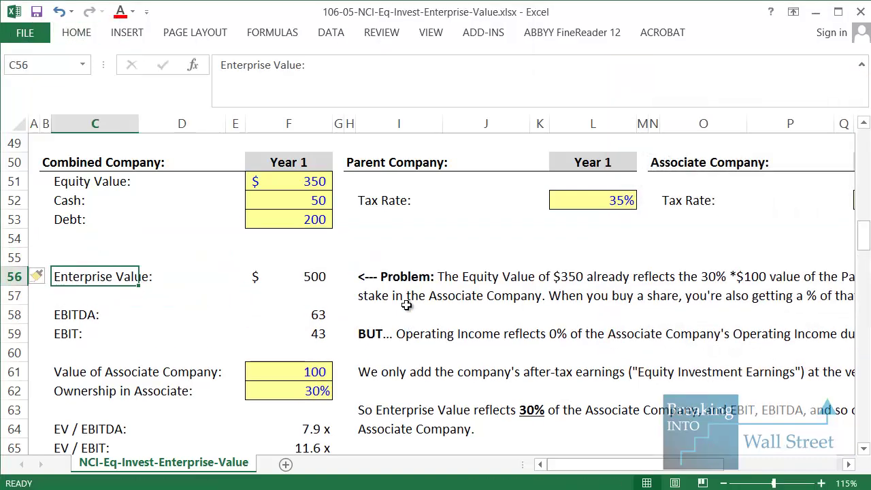
# - Label the new row 'Value of Equity Investments:' in C54
pyautogui.press('Up')
pyautogui.press('Up')
pyautogui.write('Eq')
pyautogui.press('Escape')
pyautogui.write('Va')
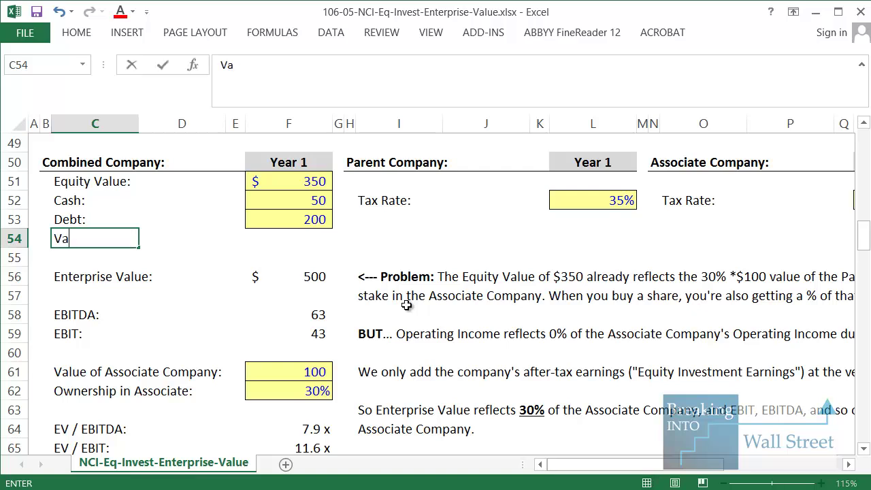
pyautogui.write('lue of Equity Investments:')
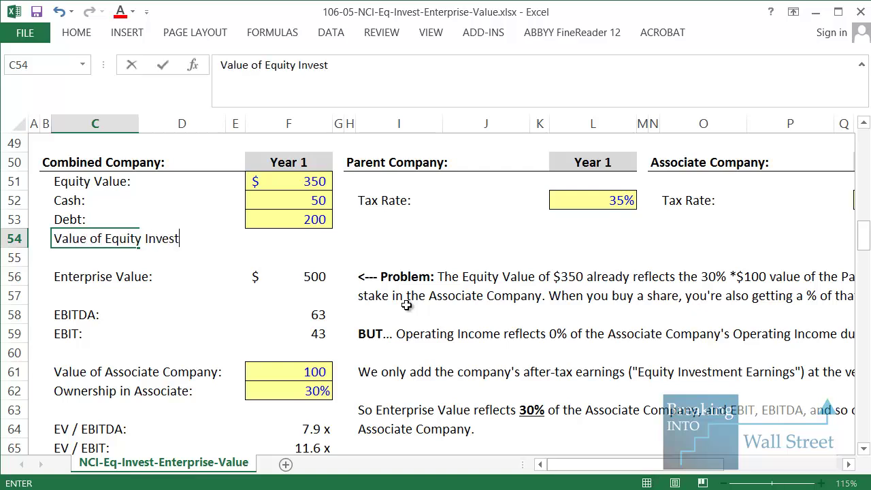
pyautogui.hotkey('ctrl', 'Return')
# - Enter =+F61*F62 in F54 so Value of Equity Investments shows 30
pyautogui.press('Right')
pyautogui.press('Right')
pyautogui.press('Right')
pyautogui.write('=+')
pyautogui.press('Down')
pyautogui.press('Down')
pyautogui.press('Down')
pyautogui.press('Down')
pyautogui.press('Down')
pyautogui.press('Down')
pyautogui.press('Down')
pyautogui.press('Down')
pyautogui.press('Up')
pyautogui.write('*')
pyautogui.press('Down')
pyautogui.press('Down')
pyautogui.press('Down')
pyautogui.press('Down')
pyautogui.press('Down')
pyautogui.press('Down')
pyautogui.press('Down')
pyautogui.press('Down')
pyautogui.press('Return')
# - Make Enterprise Value subtract it: =+F51-F52+F53-F54
pyautogui.press('Down')
pyautogui.press('F2')
pyautogui.write('-')
pyautogui.press('Up')
pyautogui.press('Up')
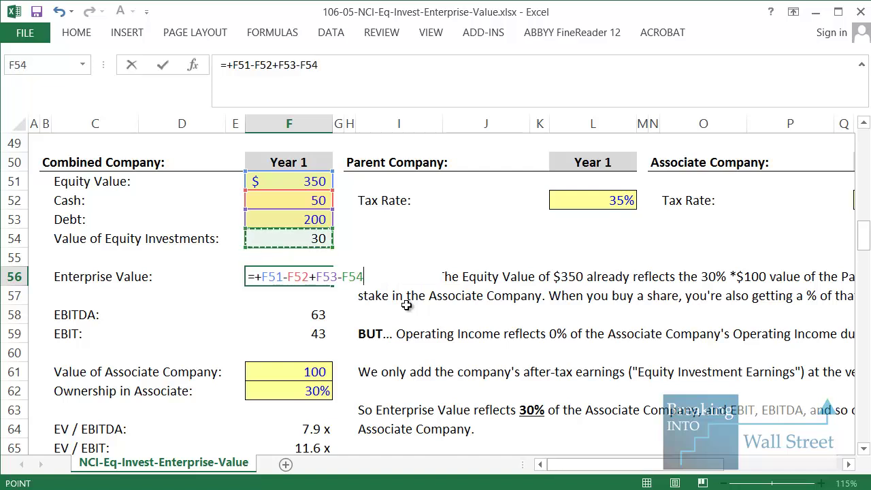
pyautogui.hotkey('ctrl', 'Return')
pyautogui.scroll(-1, 406, 305)
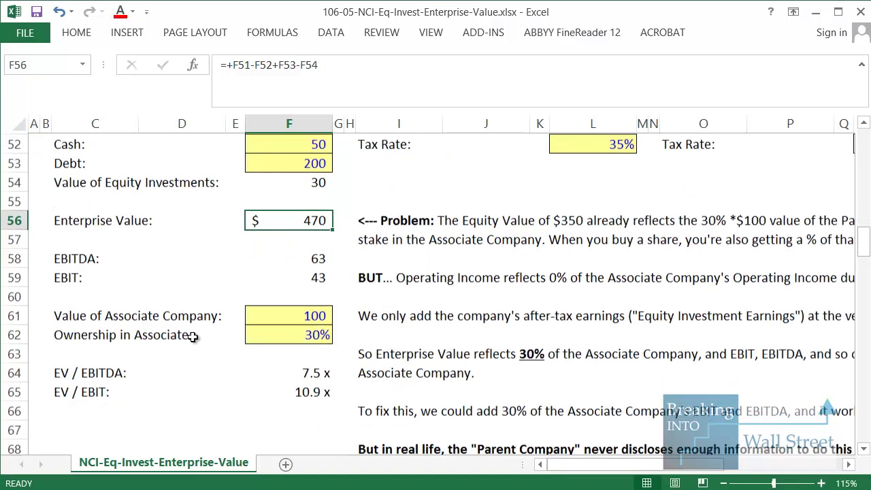
pyautogui.moveTo(72, 371); pyautogui.dragTo(60, 395)
pyautogui.scroll(1, 306, 389)
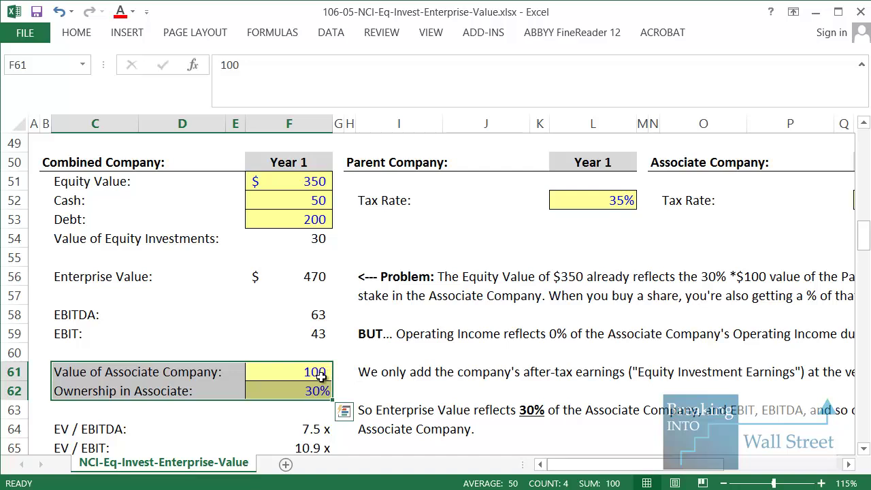
pyautogui.moveTo(318, 277); pyautogui.dragTo(77, 276)
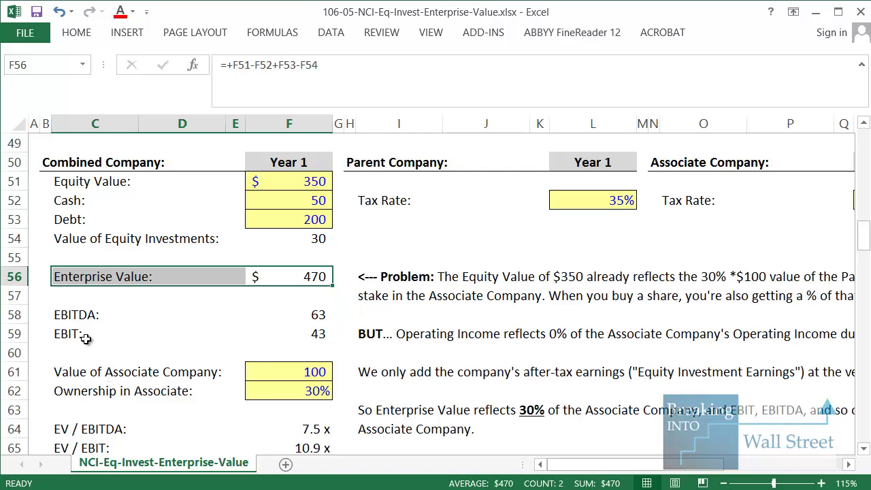
pyautogui.moveTo(81, 314); pyautogui.dragTo(309, 334)
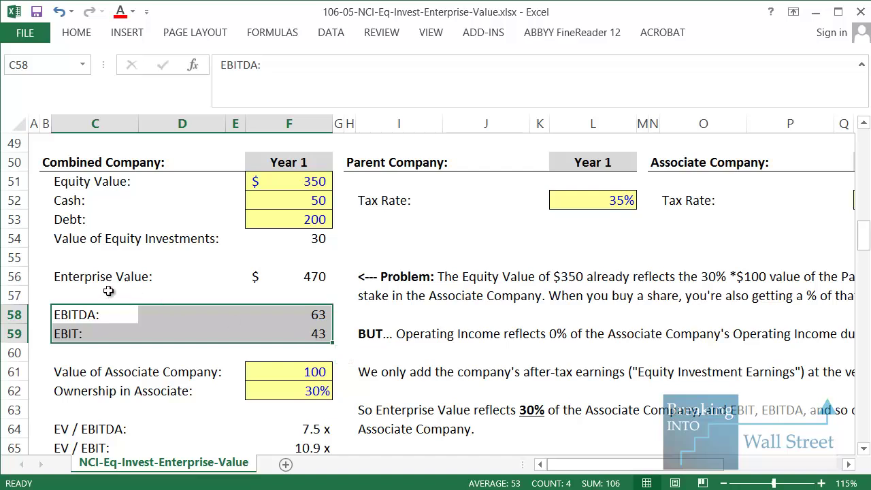
pyautogui.moveTo(73, 353); pyautogui.dragTo(314, 389)
pyautogui.moveTo(75, 276); pyautogui.dragTo(309, 337)
pyautogui.scroll(-2, 310, 335)
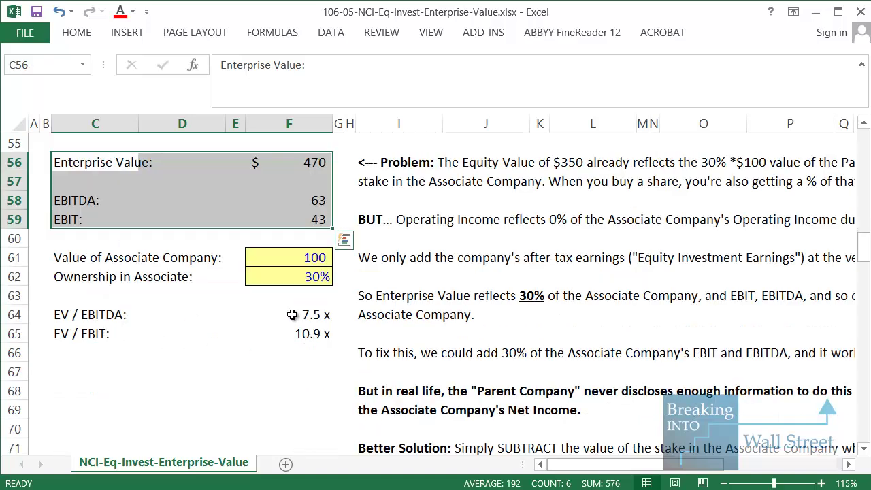
pyautogui.click(292, 314)
pyautogui.click(64, 313)
pyautogui.click(80, 339)
pyautogui.moveTo(76, 312); pyautogui.dragTo(323, 329)
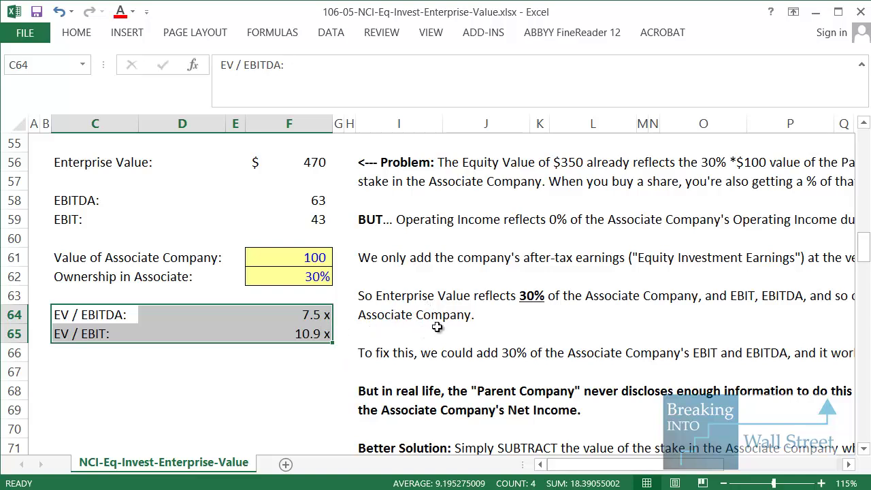
pyautogui.scroll(-1, 436, 327)
pyautogui.scroll(1, 436, 327)
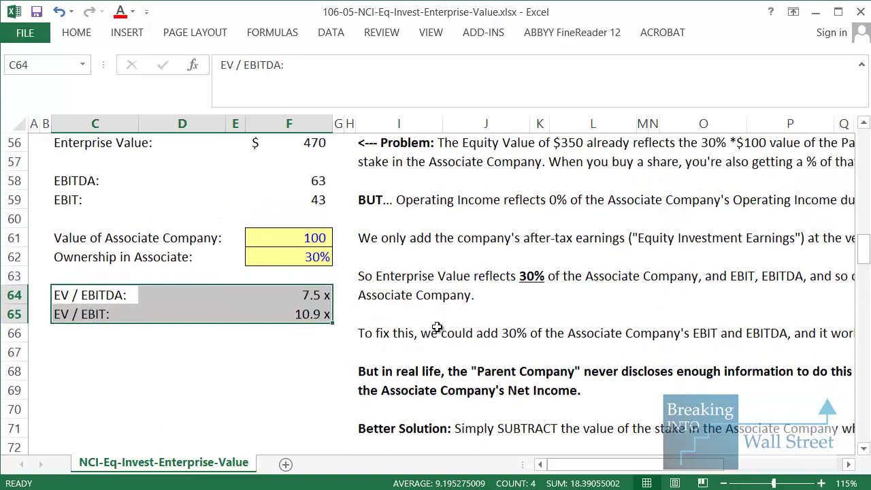
pyautogui.scroll(-2, 436, 327)
pyautogui.scroll(2, 436, 327)
pyautogui.scroll(-20, 436, 328)
pyautogui.scroll(20, 436, 327)
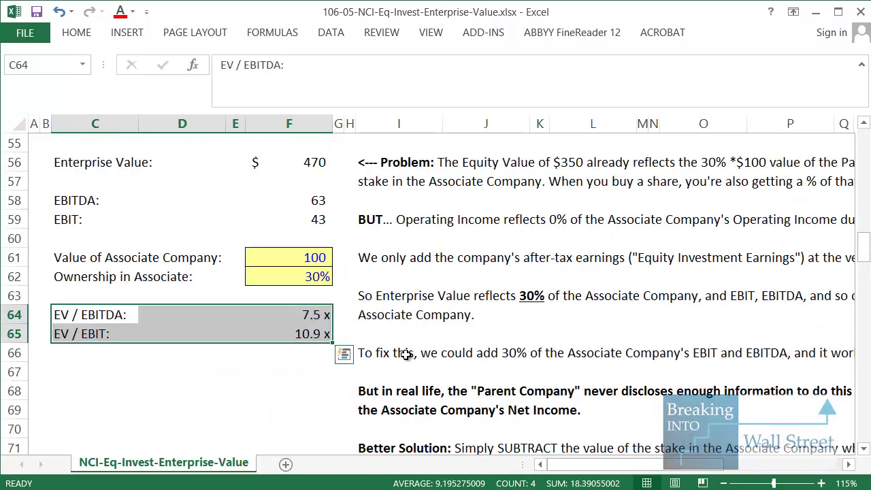
pyautogui.click(358, 352)
pyautogui.scroll(-1, 388, 350)
pyautogui.scroll(2, 410, 350)
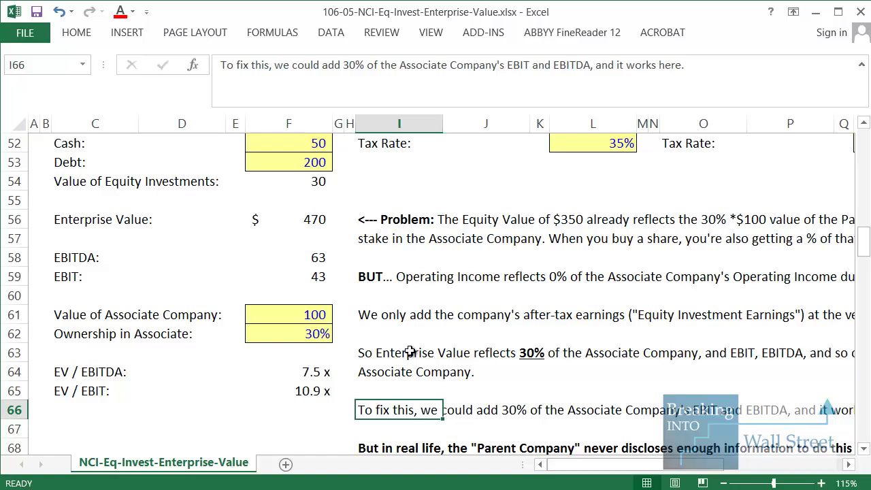
pyautogui.scroll(16, 410, 351)
# - Highlight the first key point and the paragraphs on ownership scenarios and stakes
pyautogui.click(119, 259)
pyautogui.press('Up')
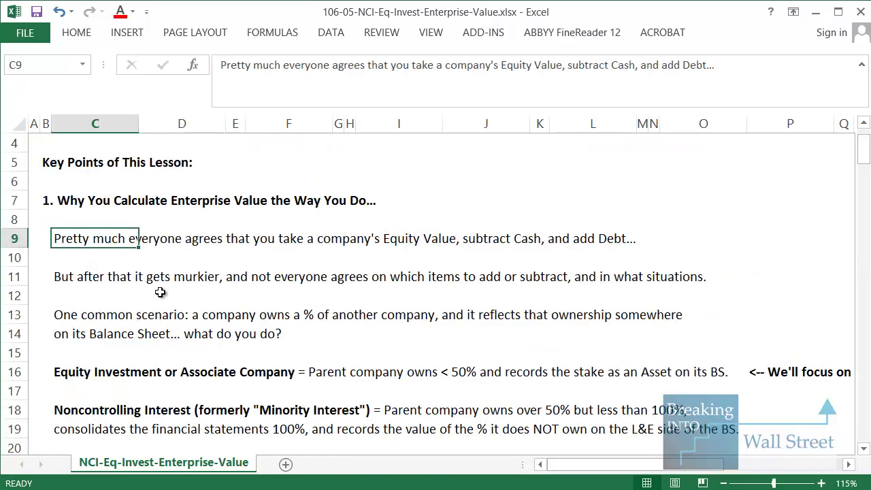
pyautogui.hotkey('shift', 'space')
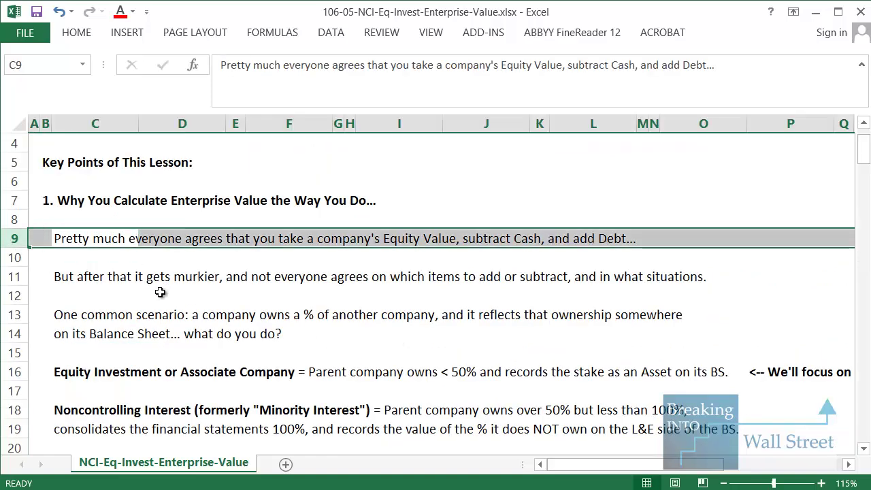
pyautogui.moveTo(68, 272); pyautogui.dragTo(689, 372)
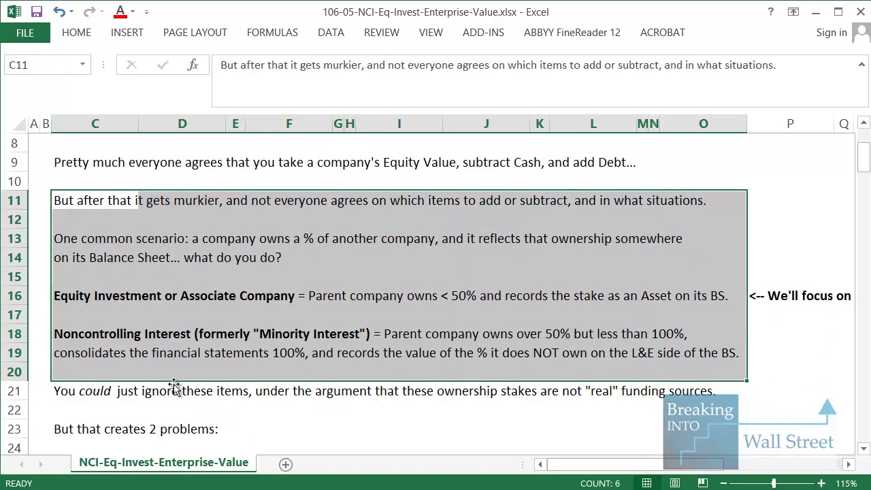
pyautogui.moveTo(93, 397); pyautogui.dragTo(733, 295)
# - Highlight the Equity Investment and Noncontrolling Interest definitions
pyautogui.scroll(-2, 273, 324)
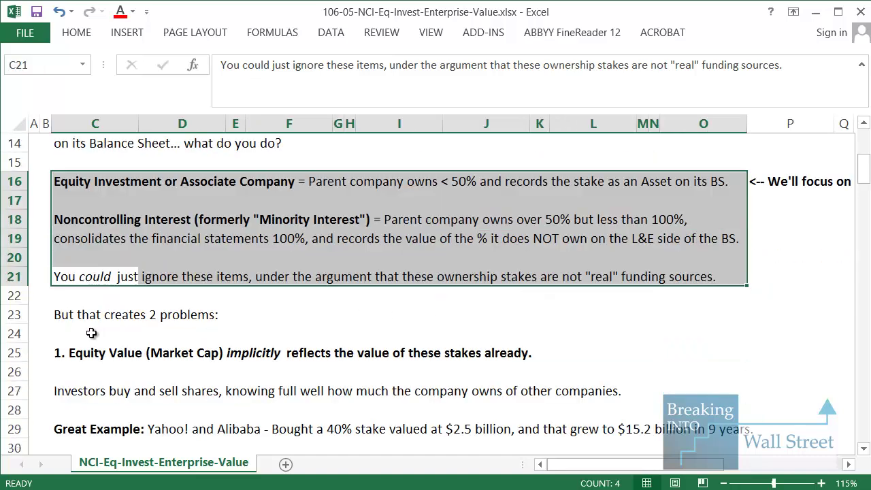
pyautogui.click(84, 190)
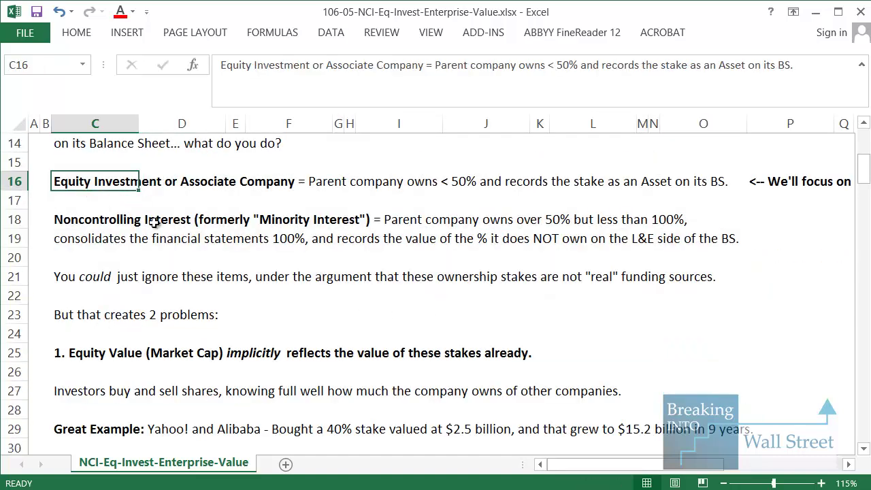
pyautogui.hotkey('shift', 'space')
pyautogui.moveTo(84, 218); pyautogui.dragTo(741, 237)
# - Highlight the first problem statement row
pyautogui.scroll(-1, 408, 285)
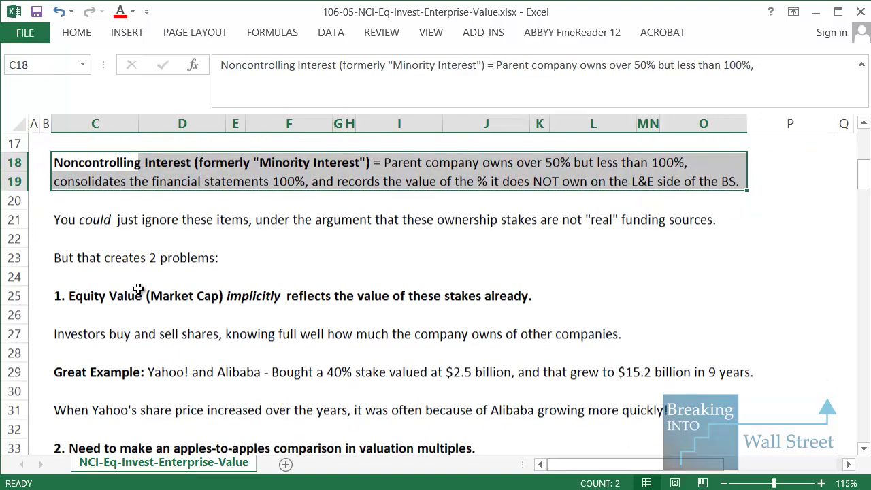
pyautogui.click(126, 308)
pyautogui.scroll(-2, 126, 309)
pyautogui.press('Up')
pyautogui.hotkey('shift', 'space')
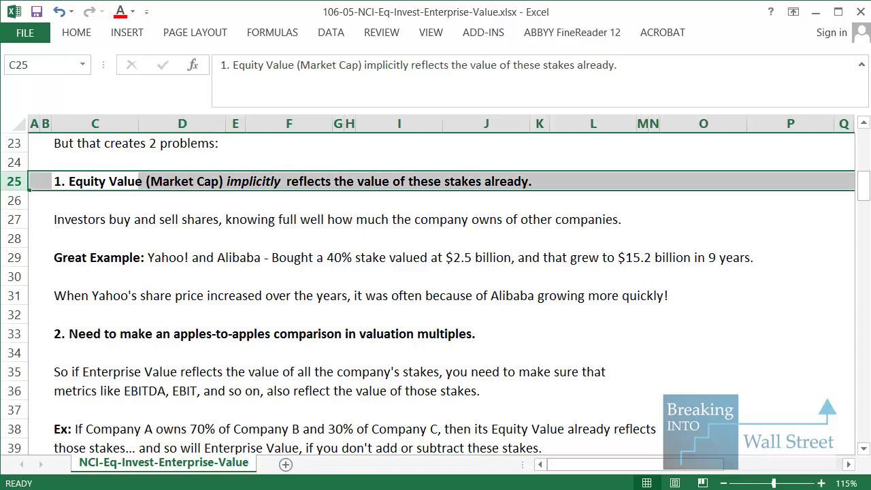
# - Check the Forbes article on Yahoo's Alibaba stake in Chrome, then return to Excel
pyautogui.hotkey('alt', 'Tab')
pyautogui.scroll(8, 195, 194)
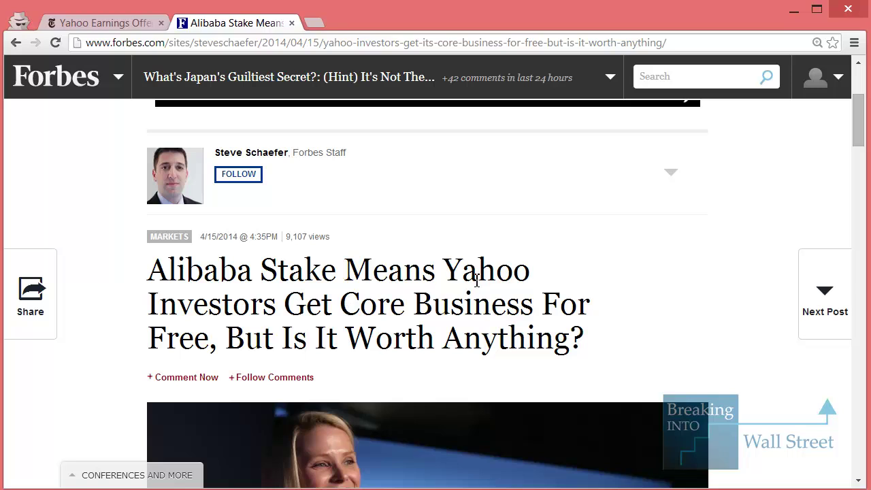
pyautogui.hotkey('alt', 'Tab')
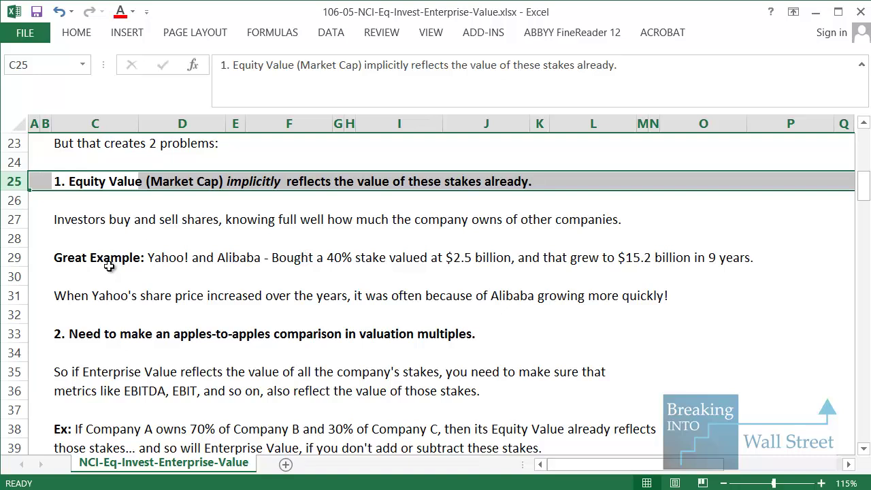
# - Select the Yahoo/Alibaba note text, row 41's EBITDA sentence and the 100%/0% adjustment note
pyautogui.moveTo(74, 223); pyautogui.dragTo(755, 297)
pyautogui.scroll(-2, 229, 288)
pyautogui.moveTo(77, 220); pyautogui.dragTo(687, 382)
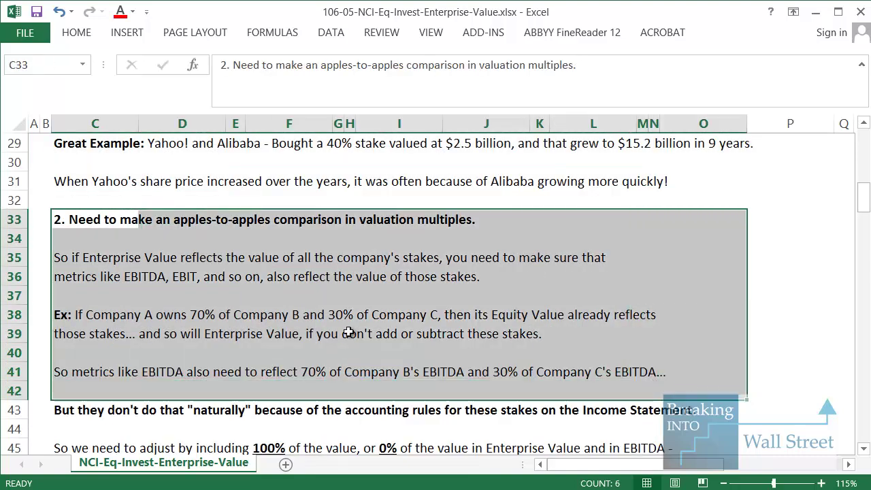
pyautogui.scroll(-1, 295, 276)
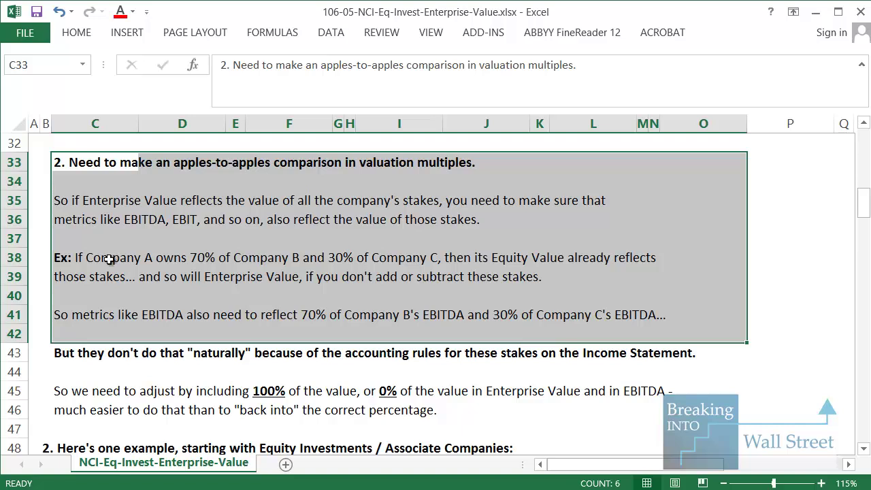
pyautogui.click(102, 312)
pyautogui.hotkey('shift', 'space')
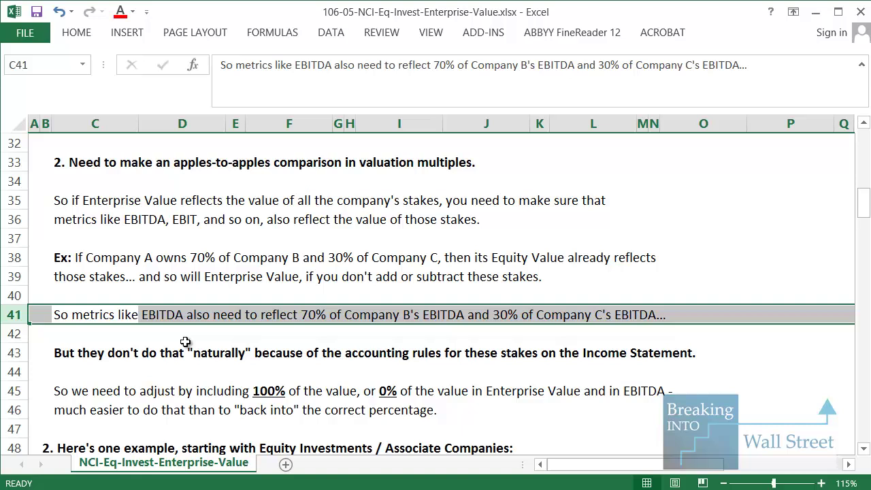
pyautogui.scroll(-1, 185, 337)
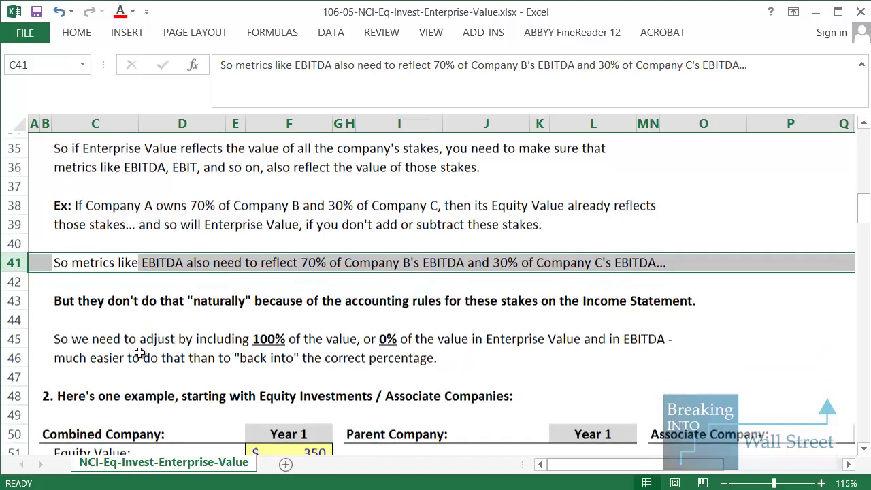
pyautogui.click(120, 333)
# - Select the noncontrolling interests example, then return to the Equity Investments heading at B48
pyautogui.scroll(-1, 120, 333)
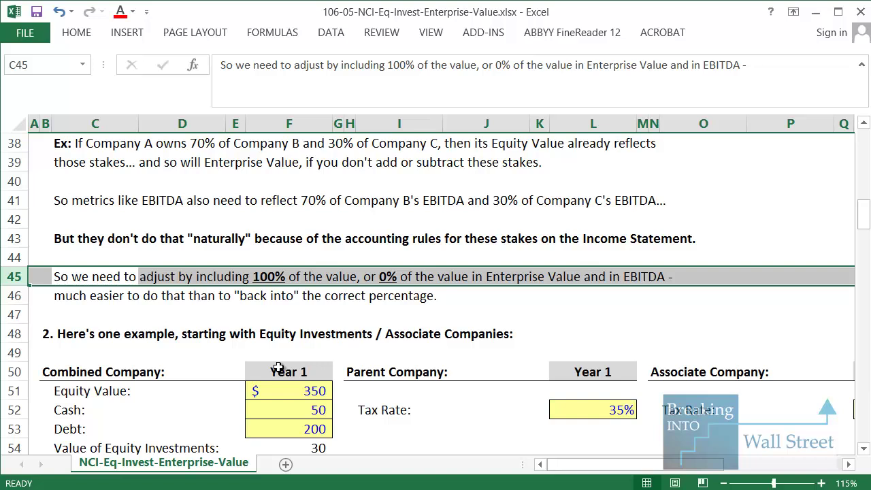
pyautogui.scroll(-2, 278, 368)
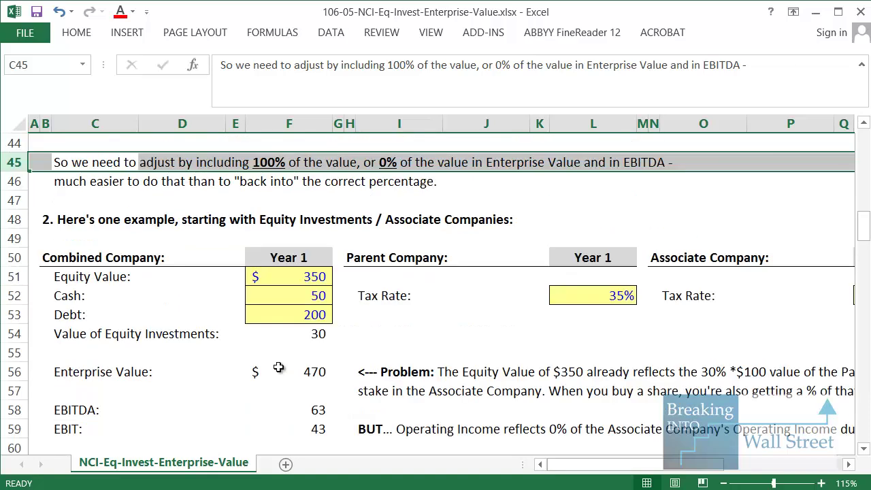
pyautogui.scroll(-7, 278, 368)
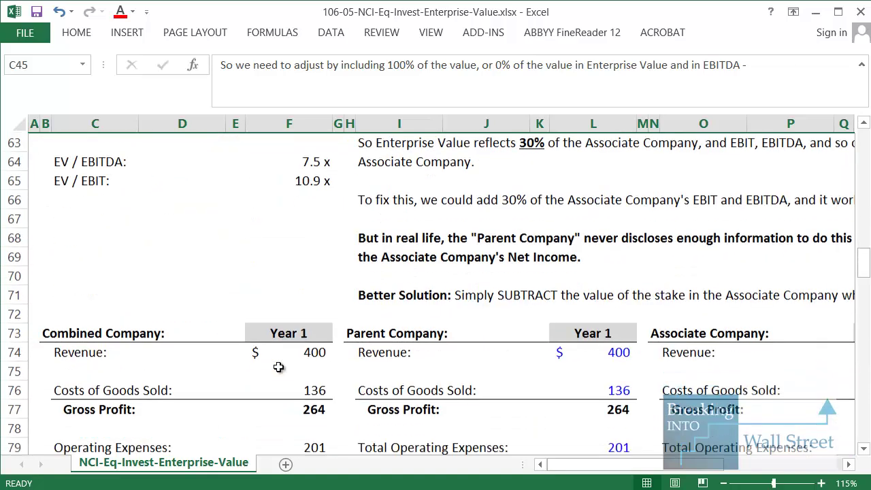
pyautogui.scroll(-8, 278, 368)
pyautogui.moveTo(55, 219); pyautogui.dragTo(439, 389)
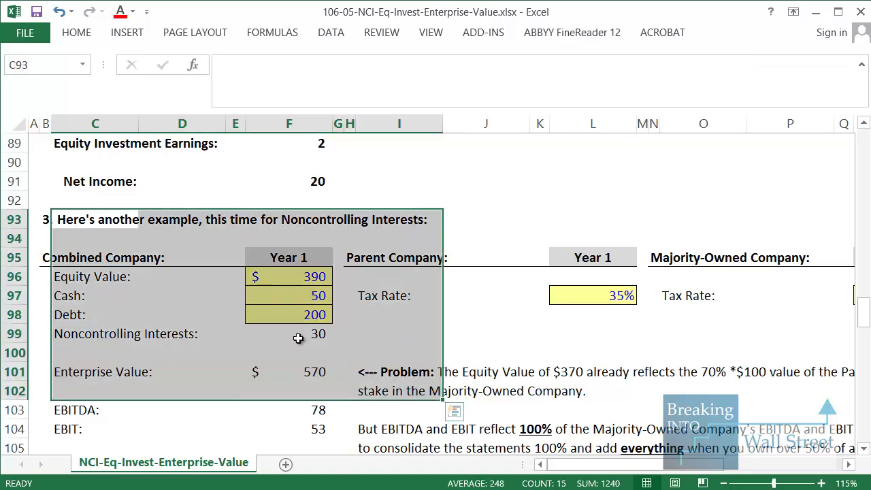
pyautogui.scroll(15, 298, 338)
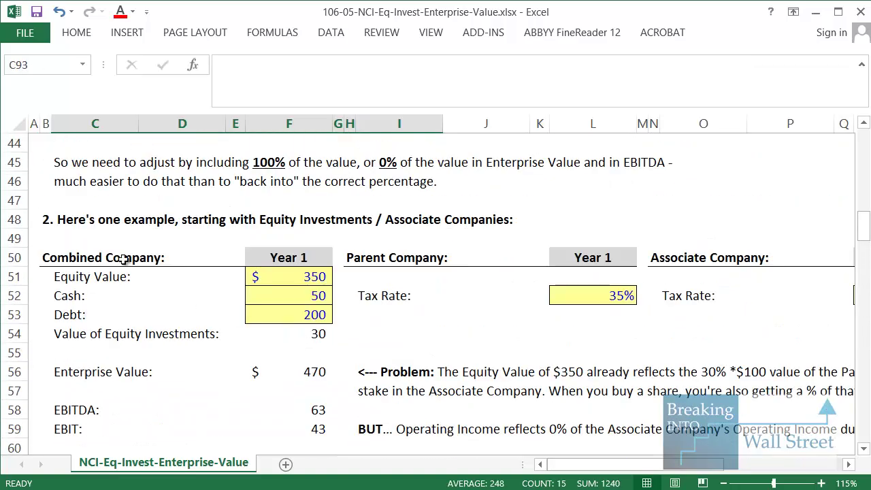
pyautogui.click(46, 219)
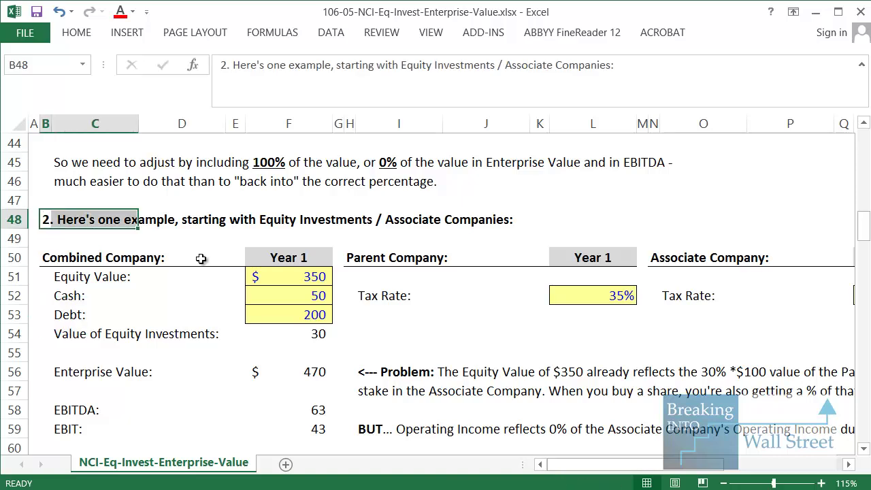